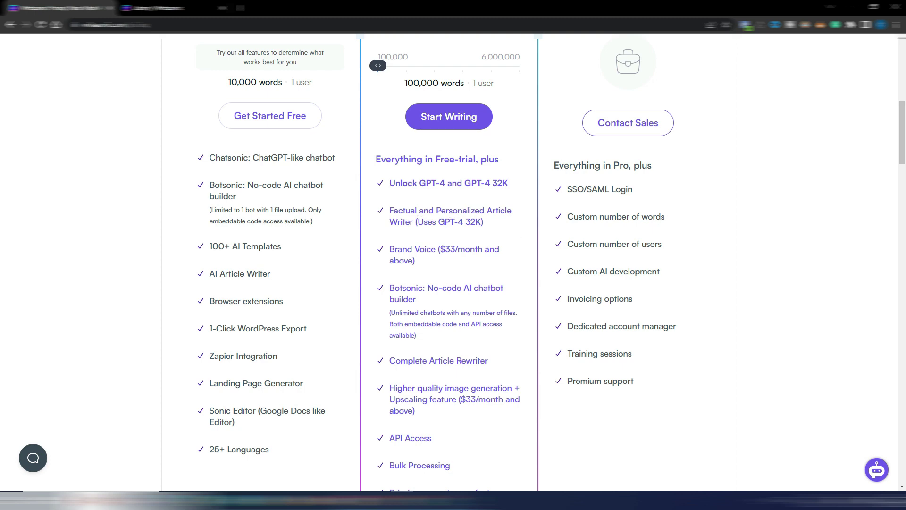
Step: Examine the features and prices of the Free Trial, Pro and Enterprise plans under Premium and Superior quality
double_click(463, 222)
scroll(453, 232, "up", 6)
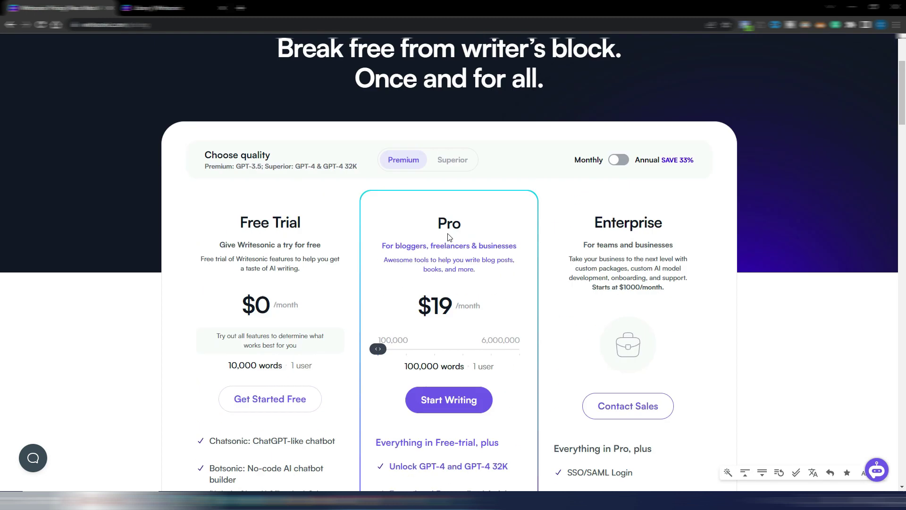
scroll(504, 278, "down", 3)
scroll(506, 264, "up", 3)
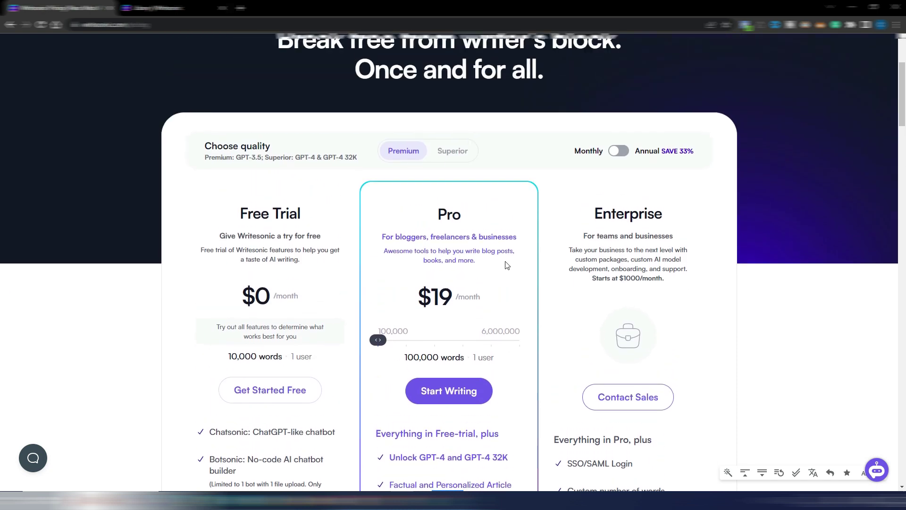
left_click(451, 160)
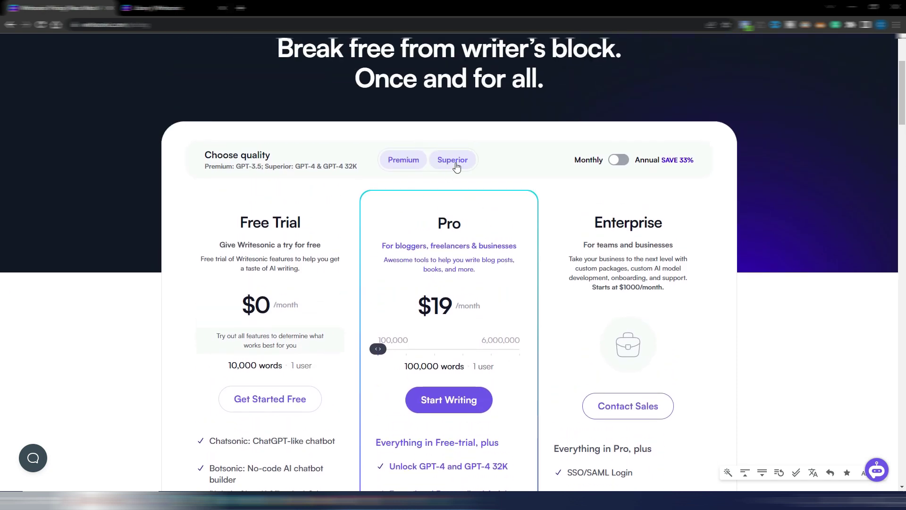
left_click(408, 160)
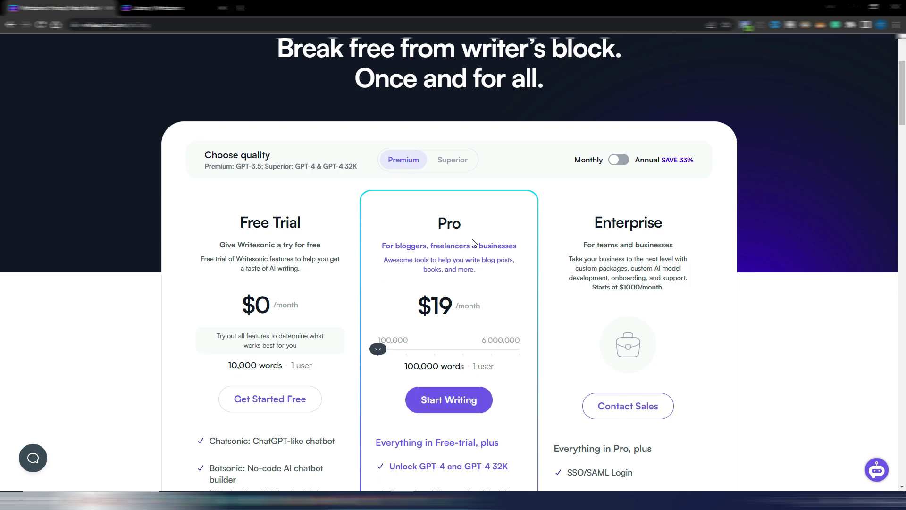
scroll(514, 229, "down", 10)
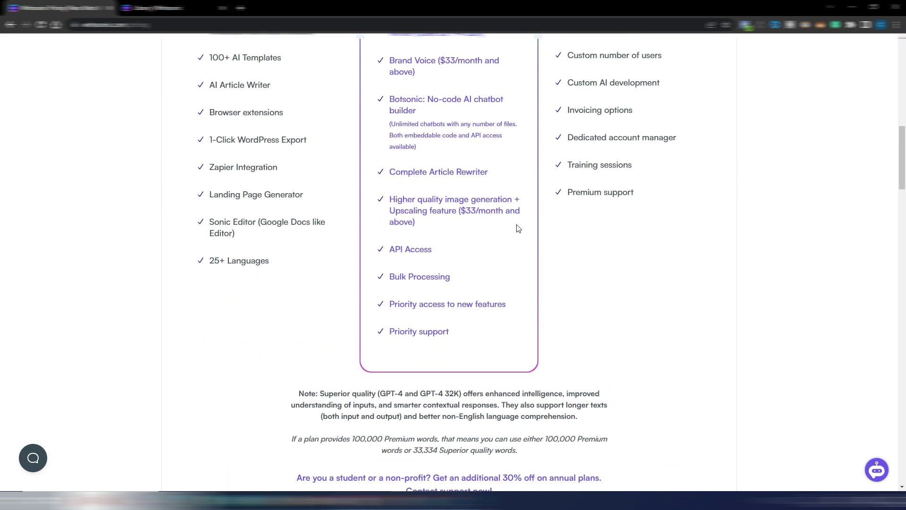
scroll(518, 229, "up", 10)
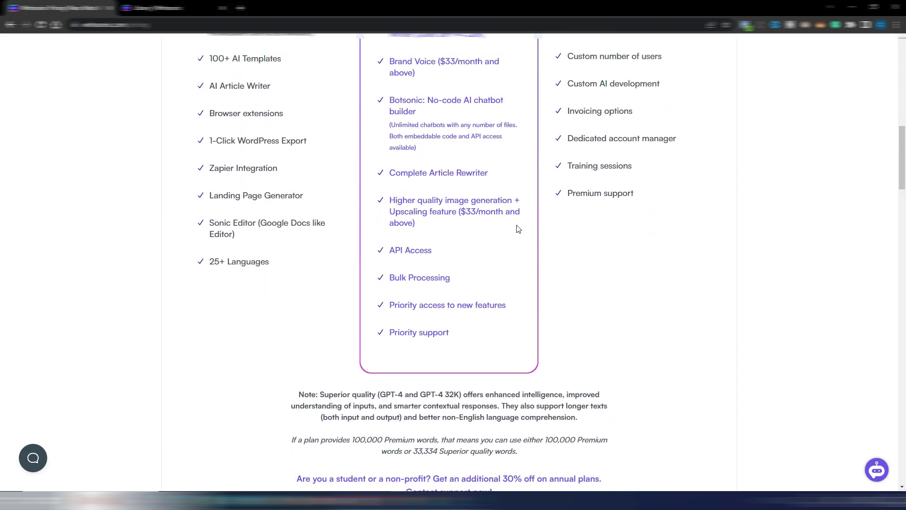
scroll(518, 231, "up", 3)
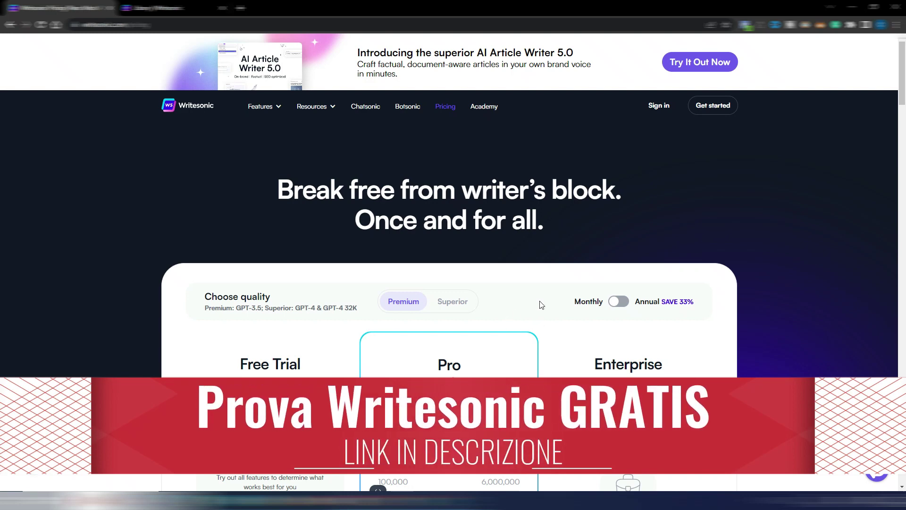
scroll(548, 307, "down", 3)
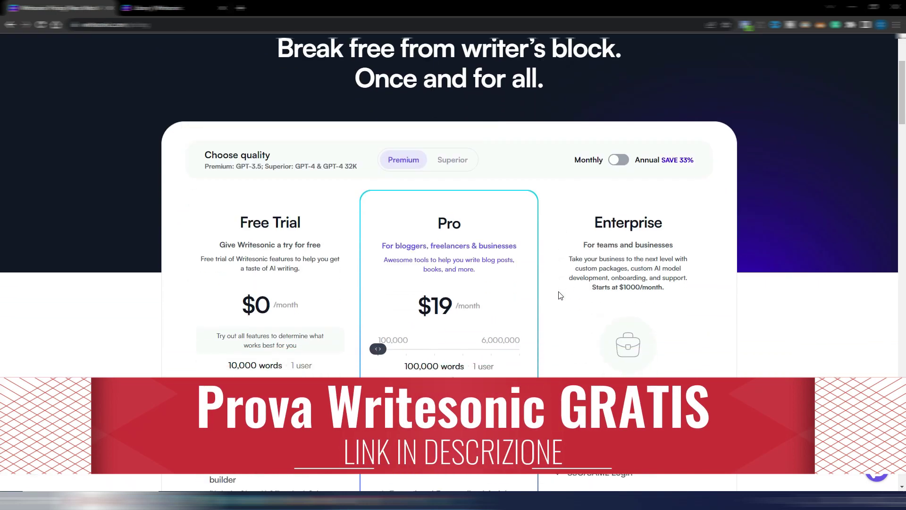
Step: Switch the plan prices to annual billing and compare the Pro plan's word allowance for Superior and Premium quality
left_click(618, 161)
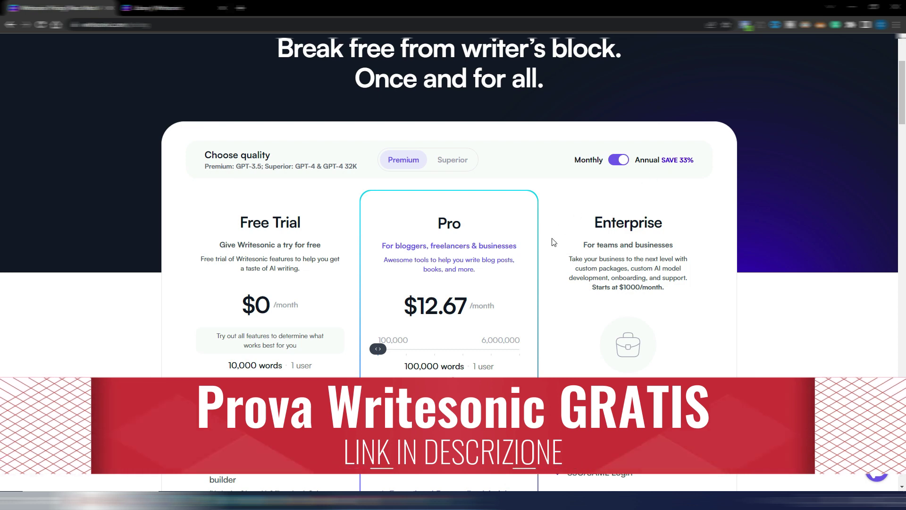
scroll(557, 235, "down", 2)
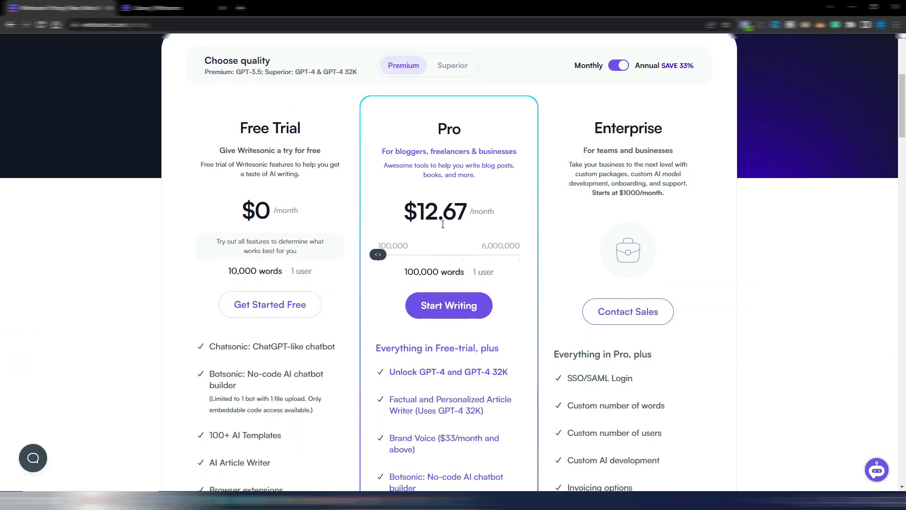
left_click(456, 67)
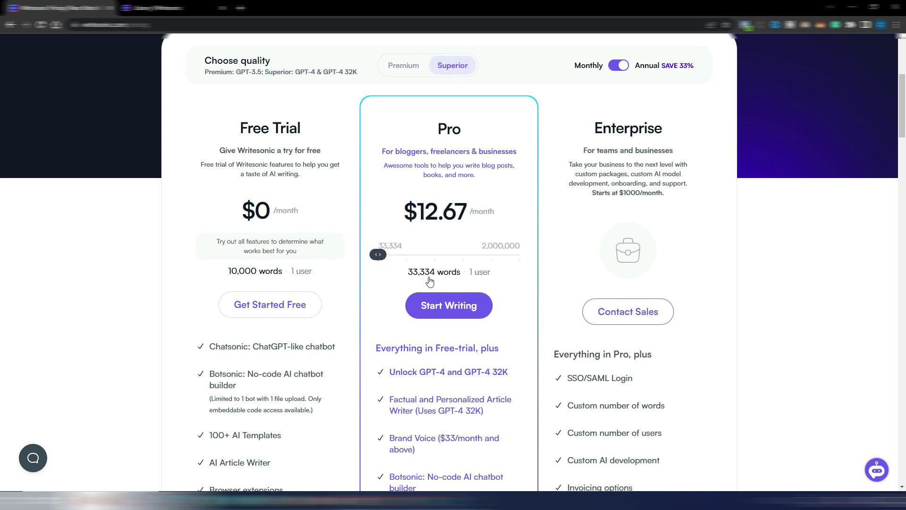
left_click(403, 65)
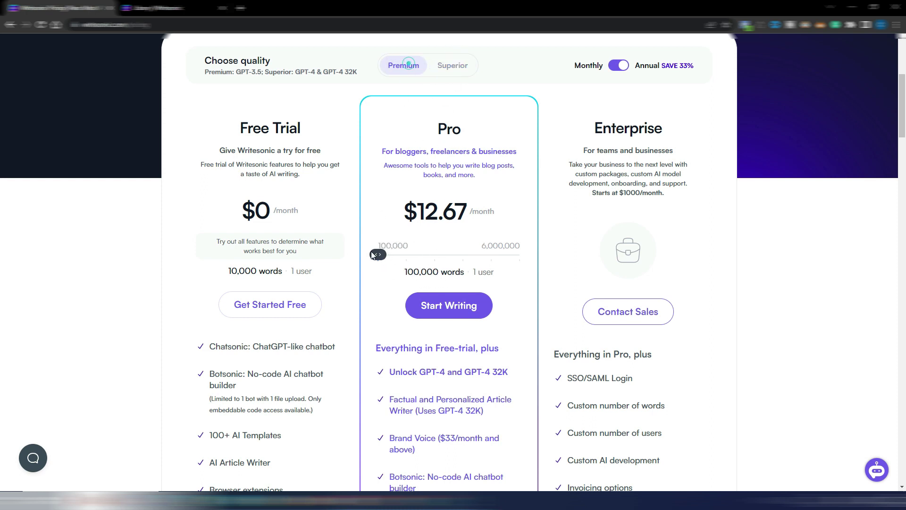
Step: Preview the Pro plan's price at 300,000 words, then return the allowance to 100,000 words
left_click_drag(378, 254, 412, 259)
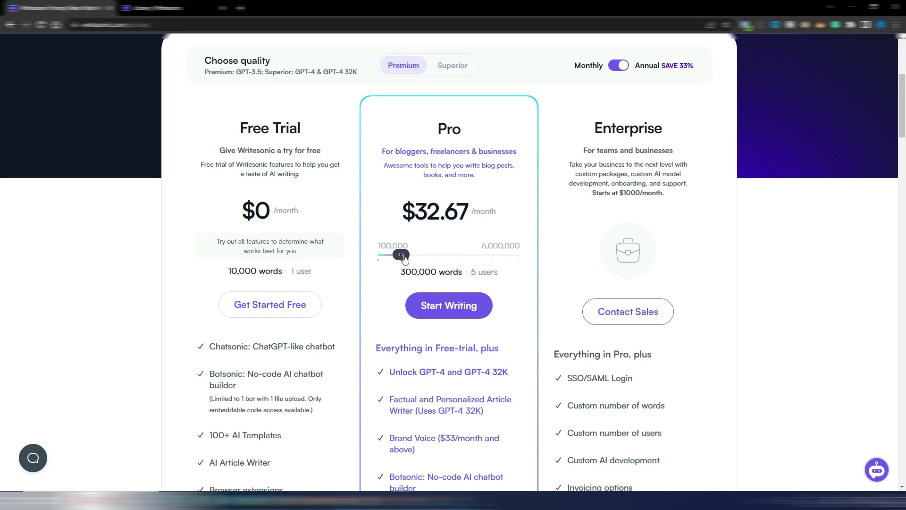
left_click_drag(406, 255, 356, 257)
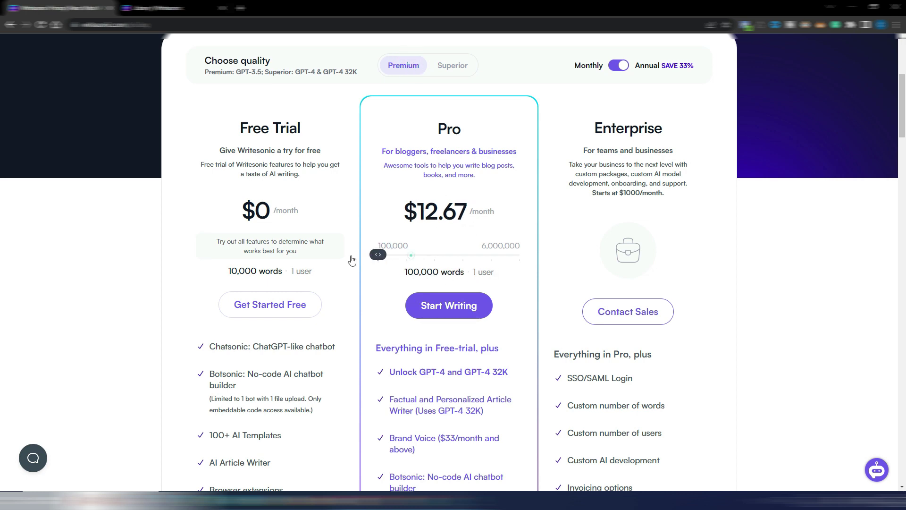
scroll(454, 281, "up", 5)
Step: Switch to the Writesonic template library and look through all its template categories, from Nuova to Altra
key("ctrl+Tab")
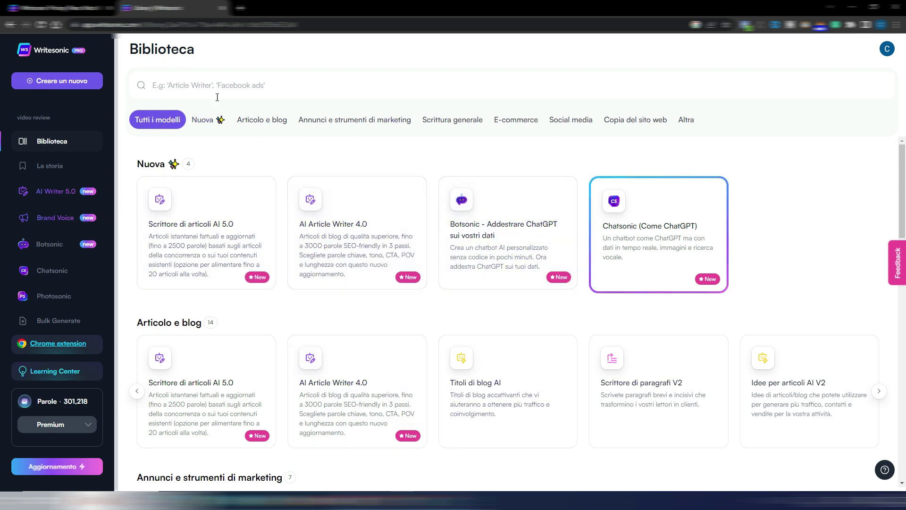
scroll(445, 210, "down", 5)
scroll(444, 213, "up", 5)
scroll(443, 213, "down", 9)
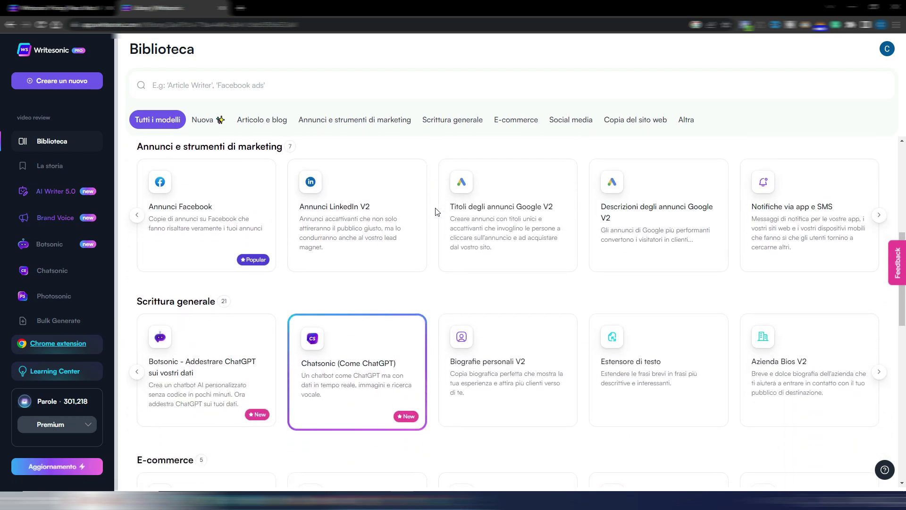
scroll(435, 212, "down", 3)
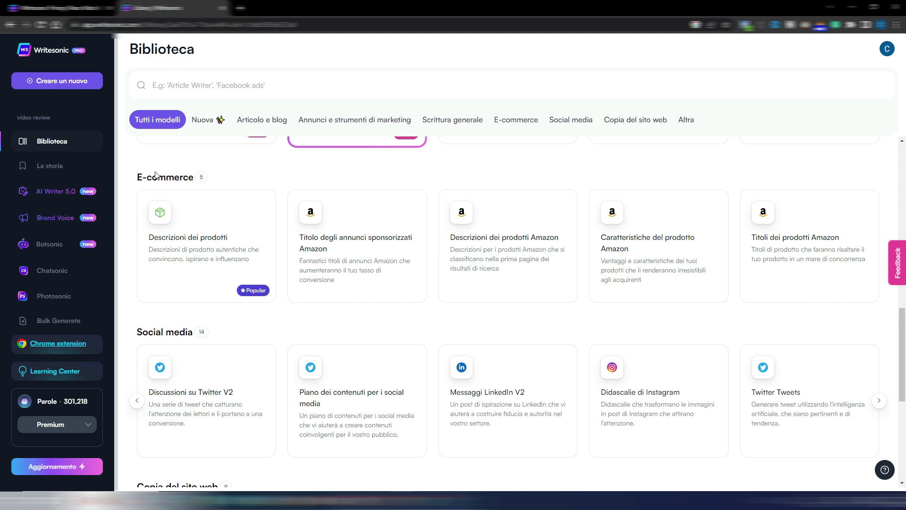
scroll(421, 334, "down", 6)
scroll(444, 344, "down", 1)
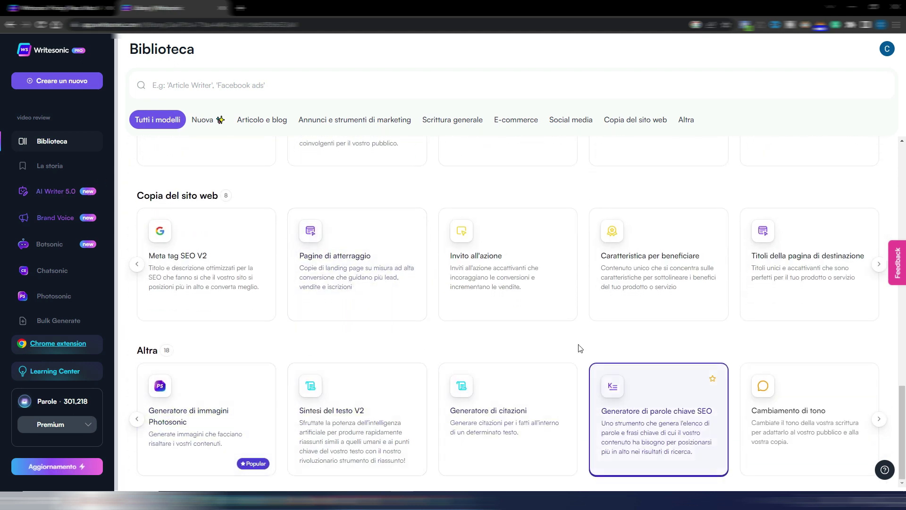
scroll(578, 348, "up", 12)
scroll(525, 334, "up", 7)
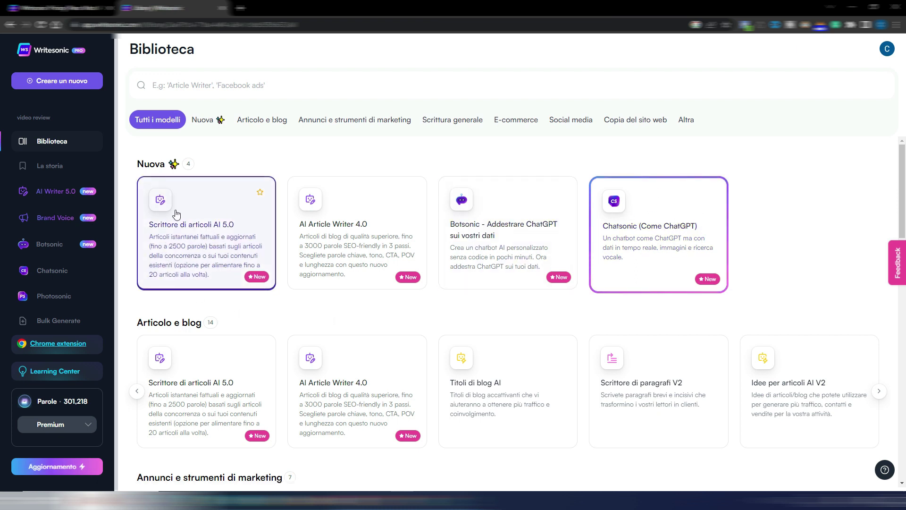
Step: Open Scrittore di articoli AI 5.0 and search for reference articles on the topic "benefici dell'aromaterapia"
left_click(207, 231)
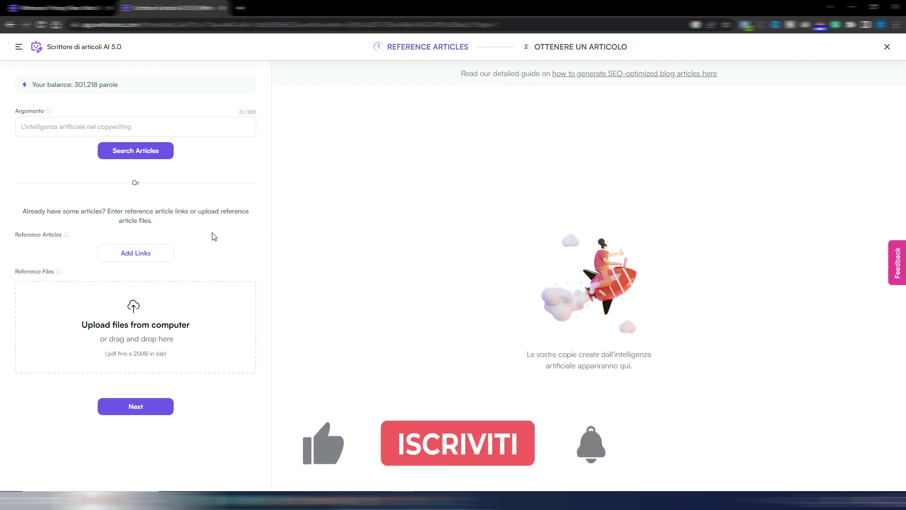
left_click(17, 126)
type("benefici dell'aromaterapia")
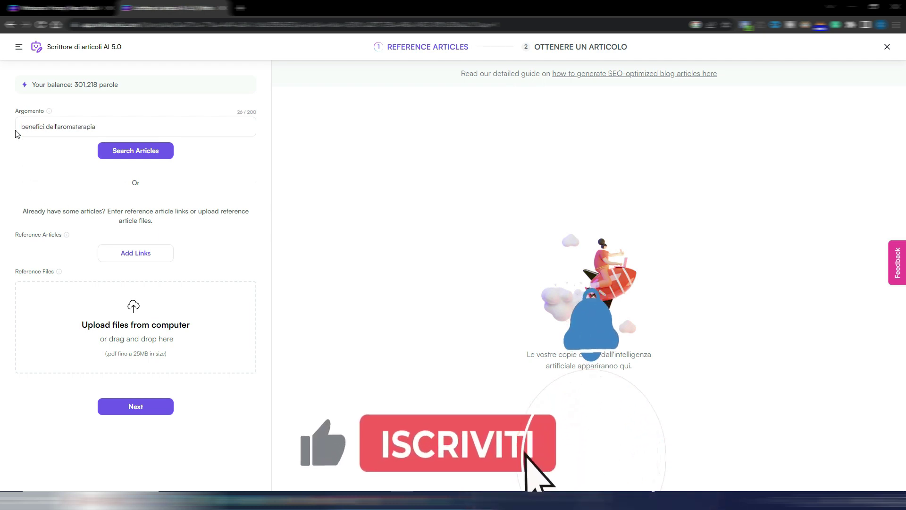
mouse_move(51, 114)
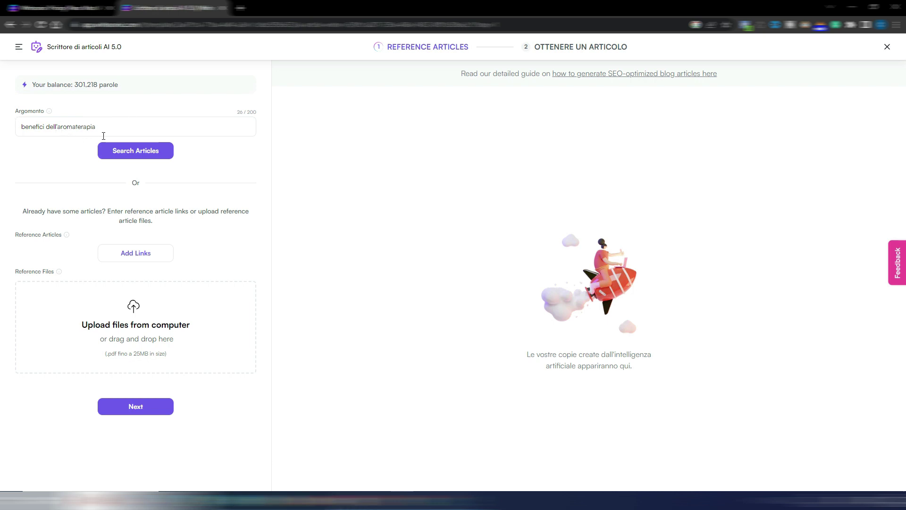
left_click(136, 152)
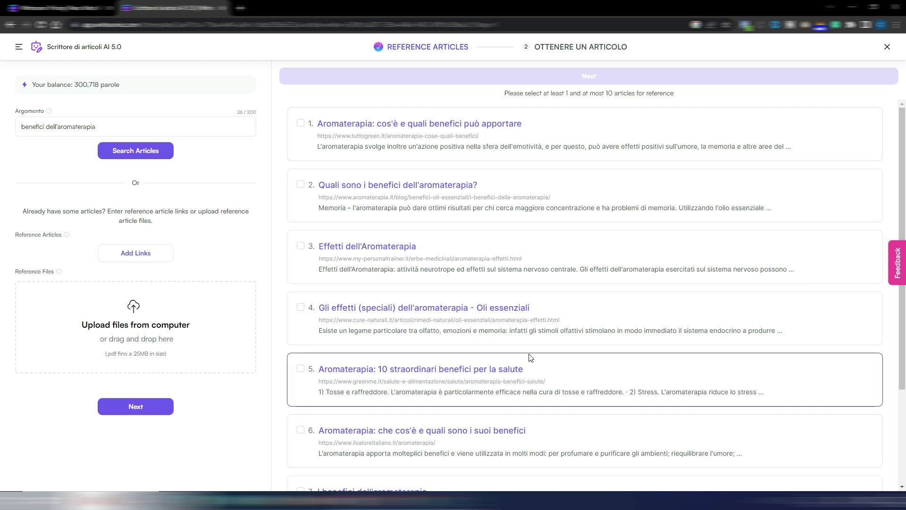
Step: Choose the first, second and fourth search results as reference articles and continue to the article settings
left_click(303, 124)
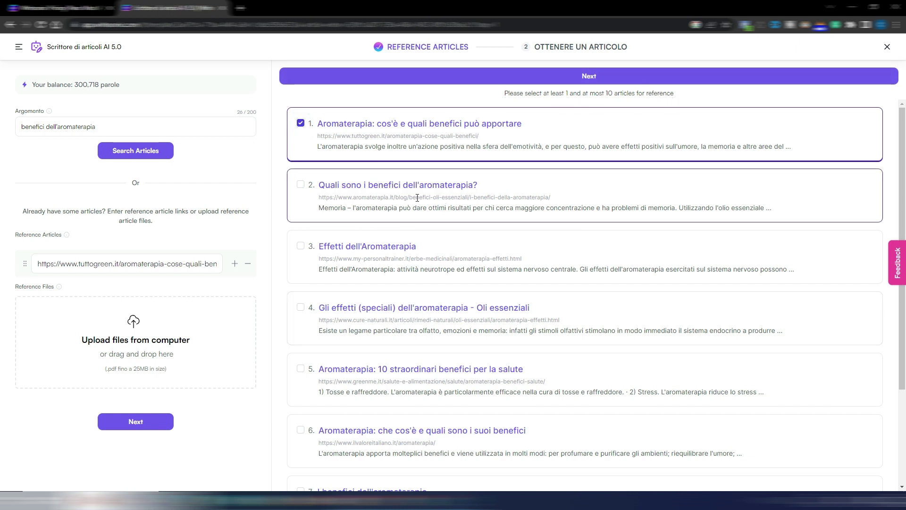
left_click(305, 186)
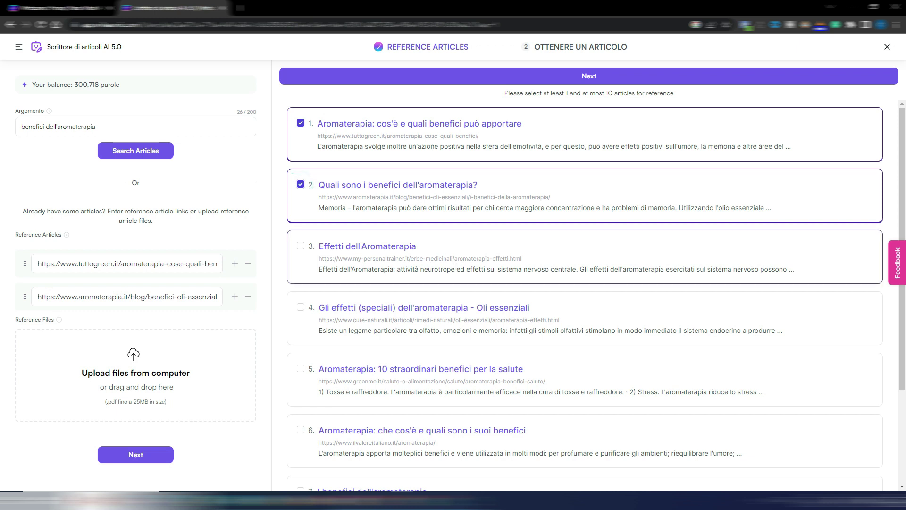
left_click(300, 309)
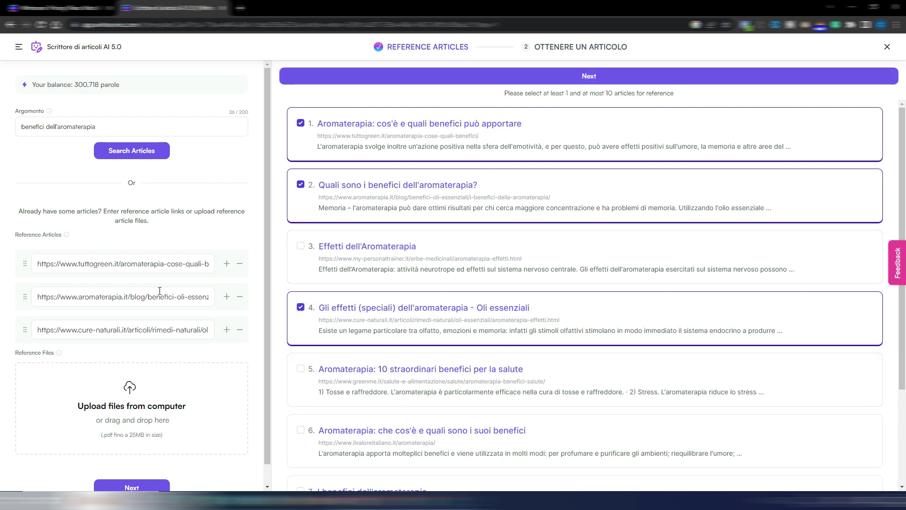
scroll(178, 337, "down", 1)
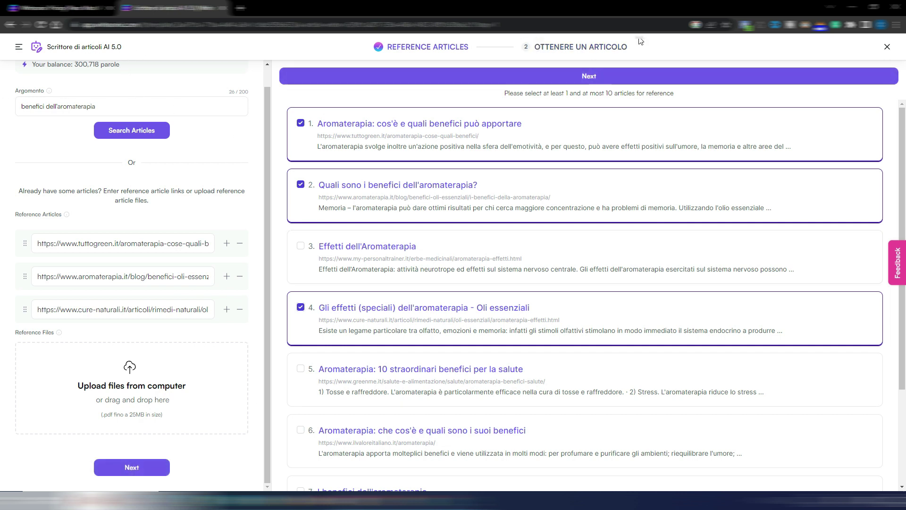
left_click(132, 468)
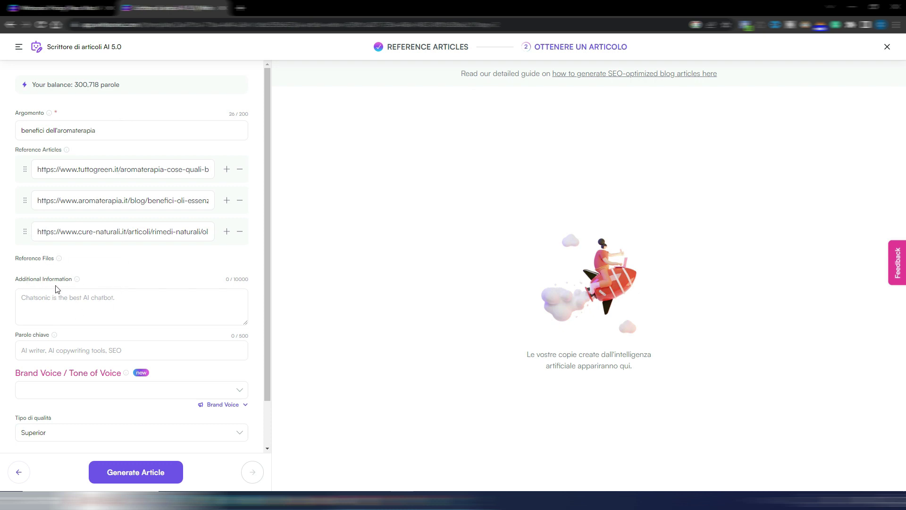
Step: Enter "benefici dell'aromaterapia" as the article's keyword
scroll(120, 304, "down", 2)
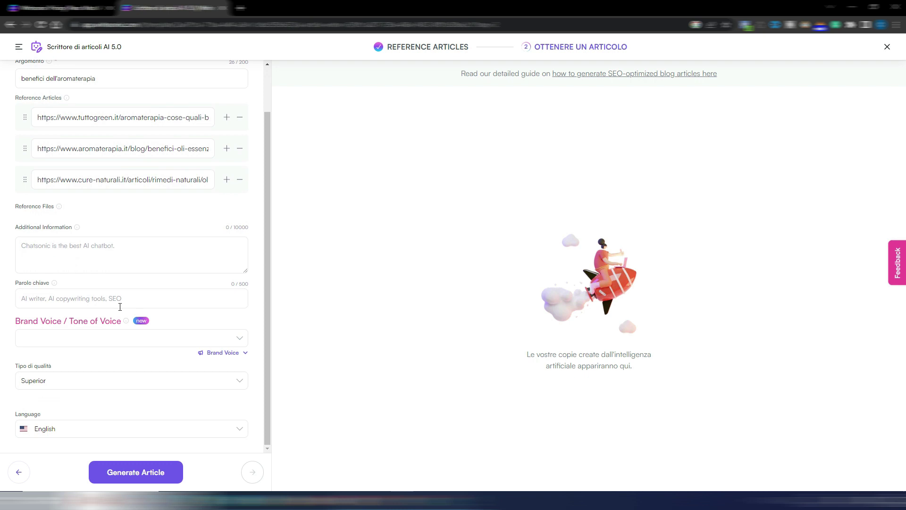
left_click(53, 298)
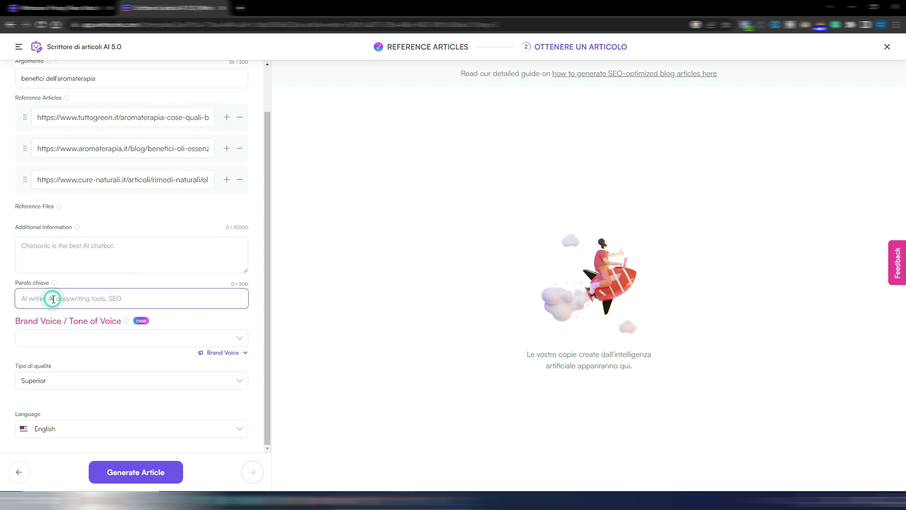
type("benefici dell'aromaterapia")
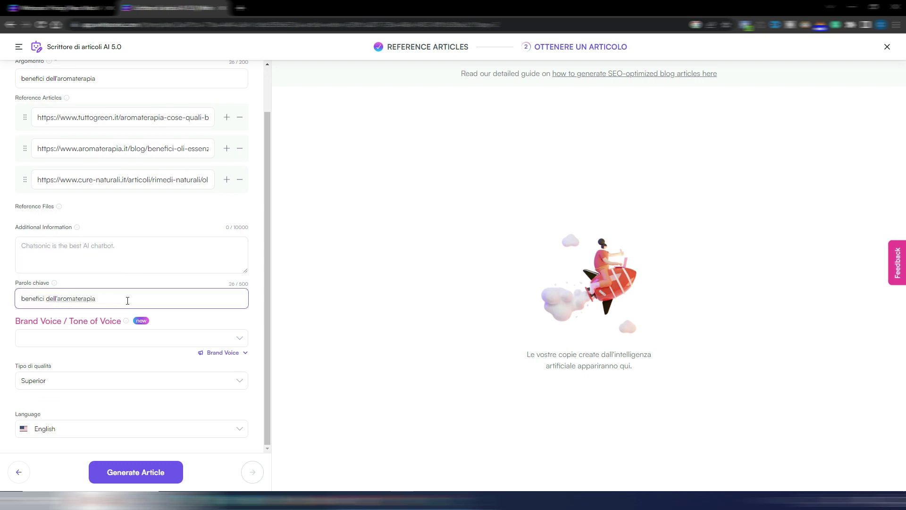
left_click(190, 321)
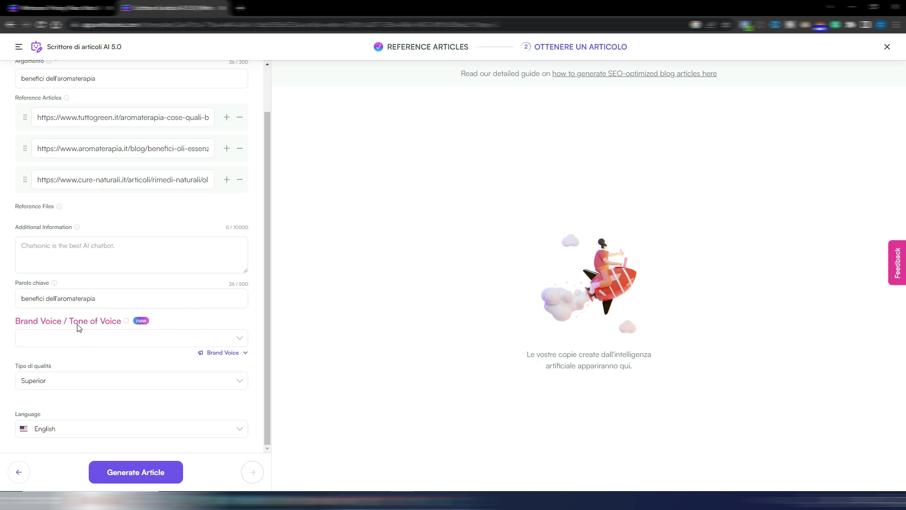
Step: Set the article's brand voice / tone of voice to "professional"
left_click(240, 338)
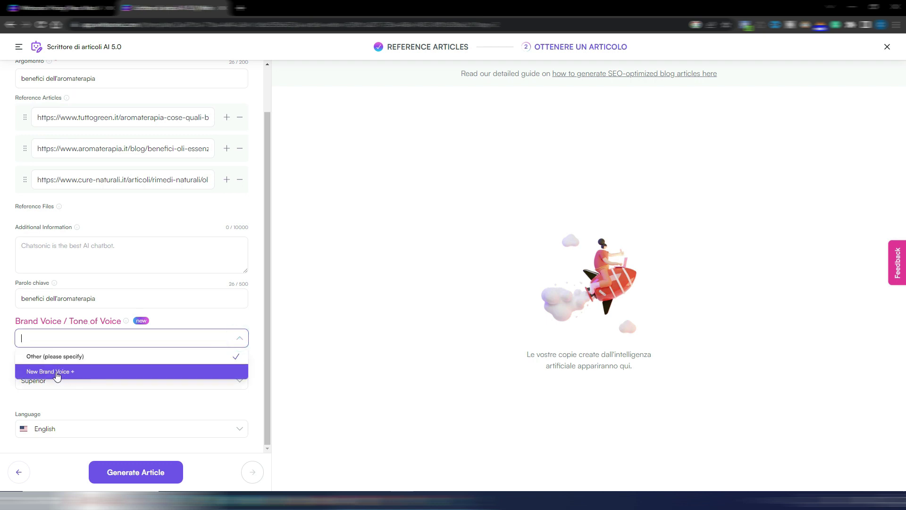
left_click(52, 338)
type("professional")
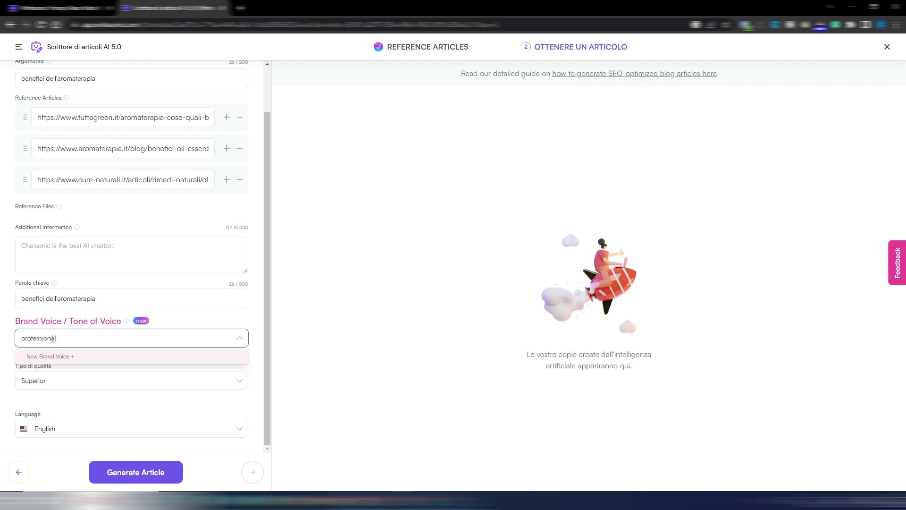
left_click(2, 353)
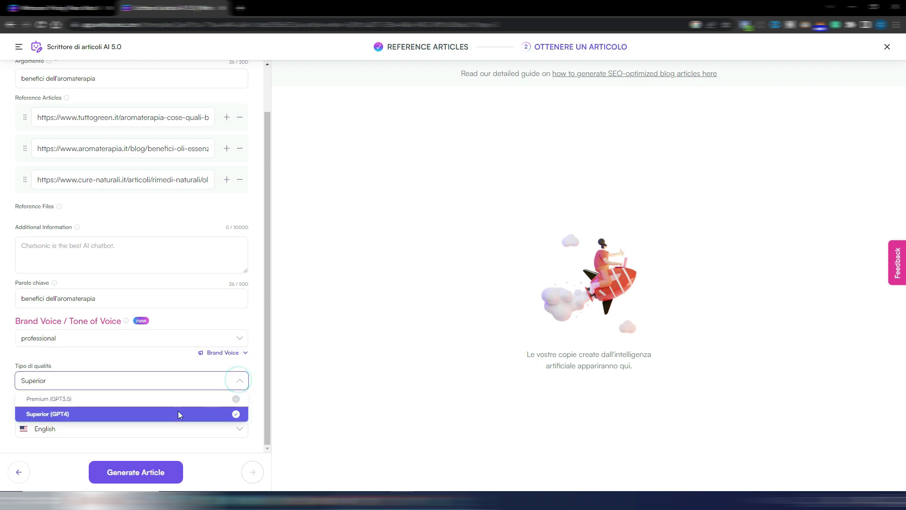
Step: Compare the Premium (GPT3.5) and Superior (GPT4) quality types and choose Superior (GPT4) for the article
mouse_move(69, 413)
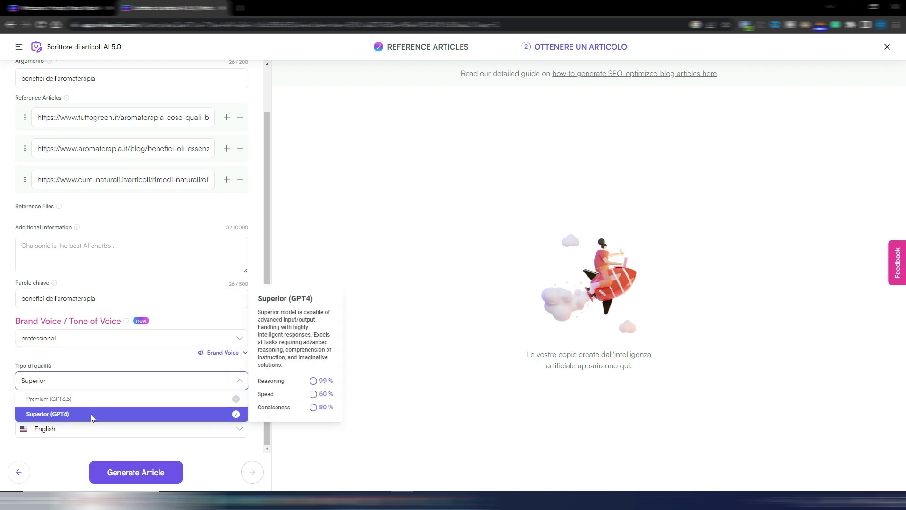
mouse_move(96, 401)
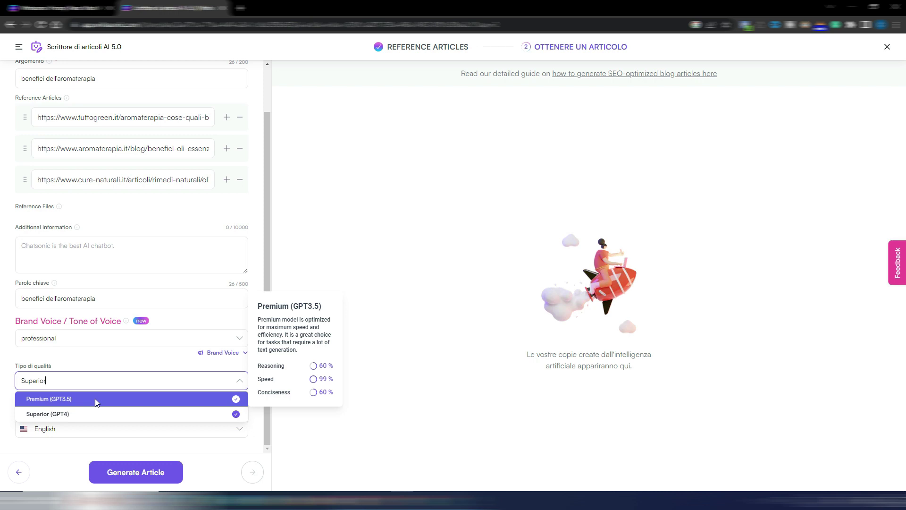
mouse_move(104, 416)
left_click(59, 415)
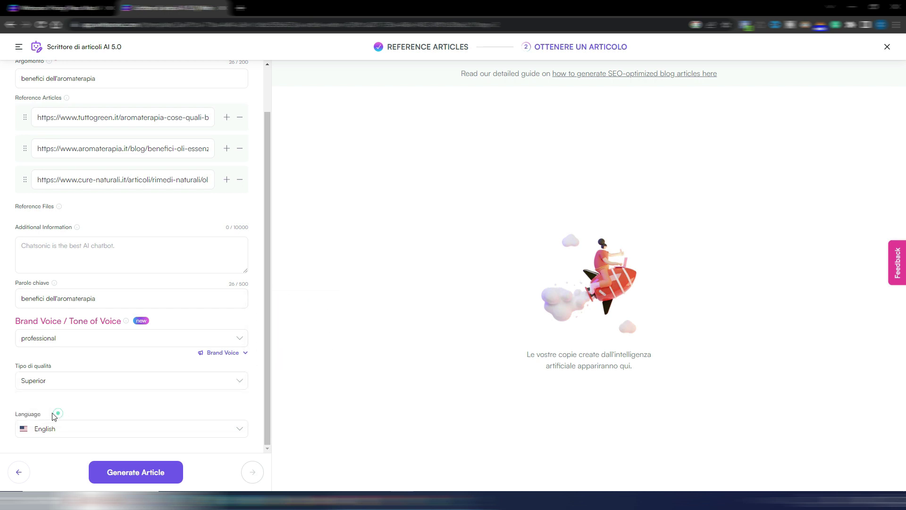
Step: Set the article's output language to Italian
left_click(77, 427)
left_click(239, 429)
scroll(95, 441, "down", 3)
scroll(262, 365, "down", 3)
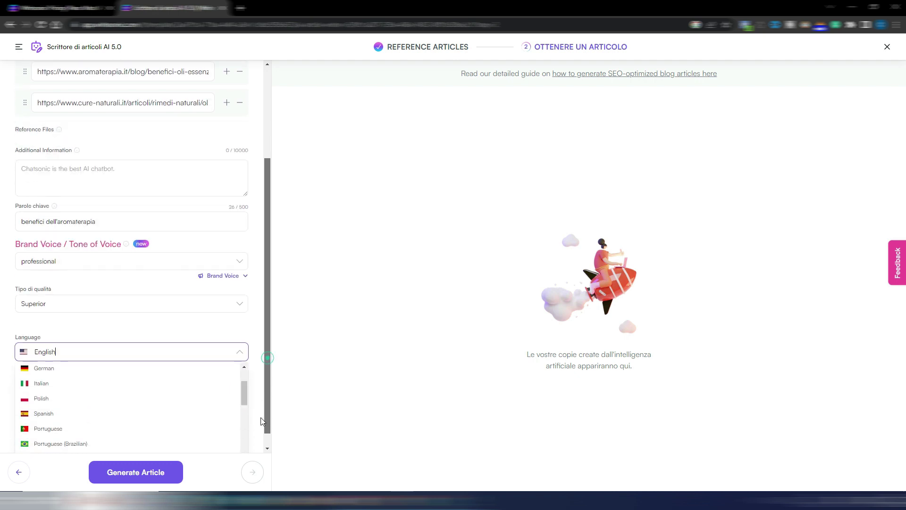
left_click(43, 380)
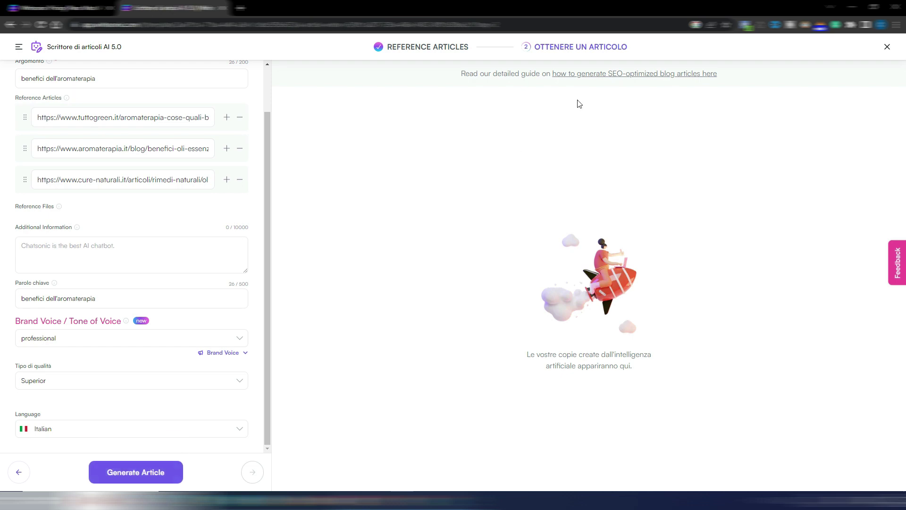
Step: Open the guide on generating SEO-optimized blog articles in a new tab, examine its steps and examples, and return to the article settings
right_click(591, 76)
left_click(606, 83)
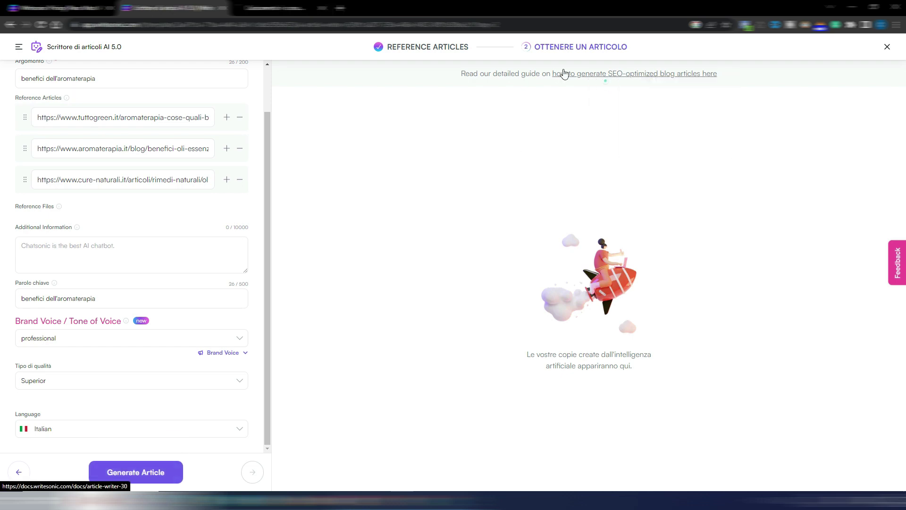
key("ctrl+Tab")
scroll(484, 223, "down", 10)
scroll(486, 229, "down", 20)
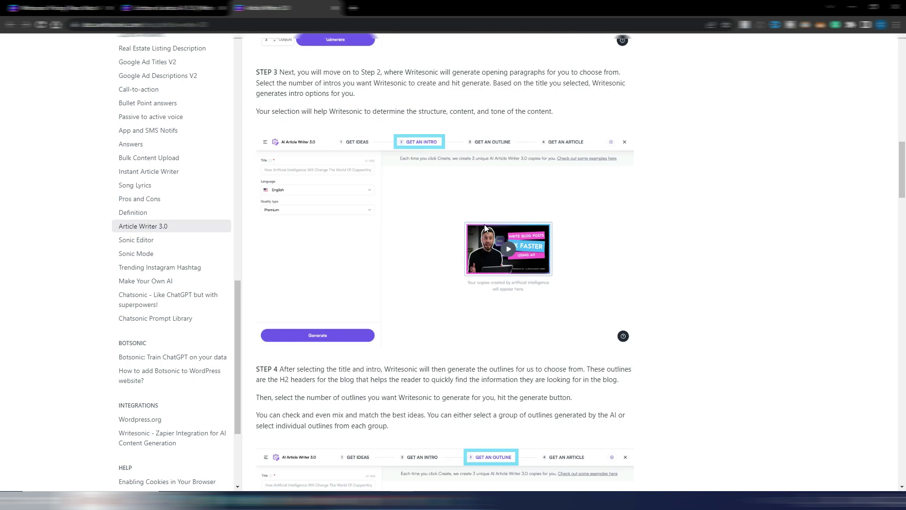
scroll(485, 224, "down", 6)
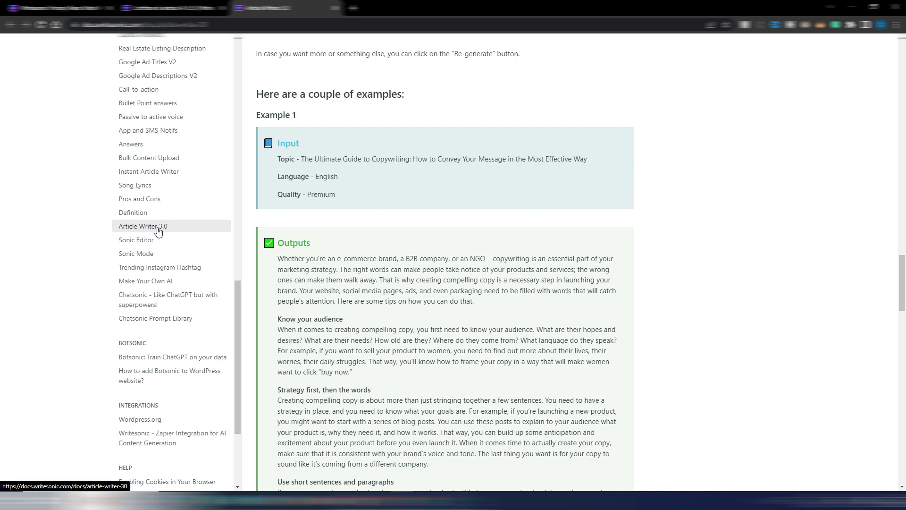
scroll(452, 175, "down", 3)
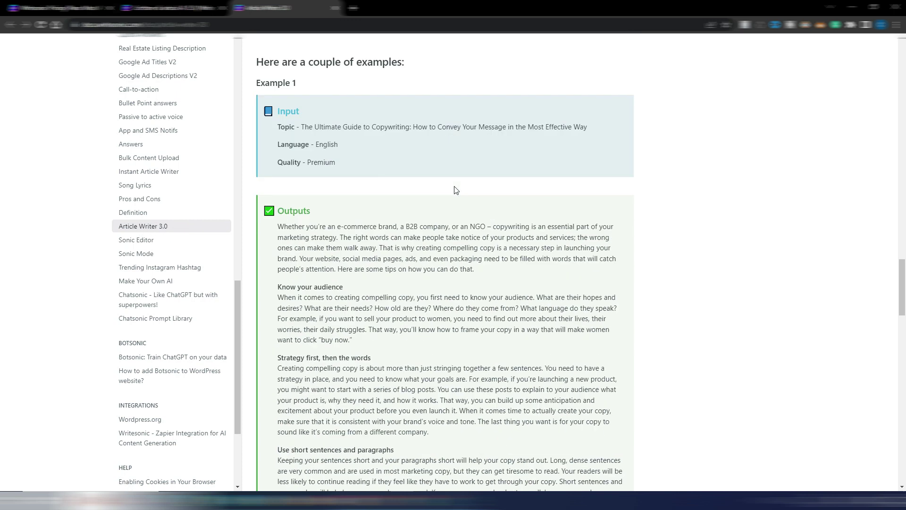
scroll(452, 176, "up", 12)
key("ctrl+shift+Tab")
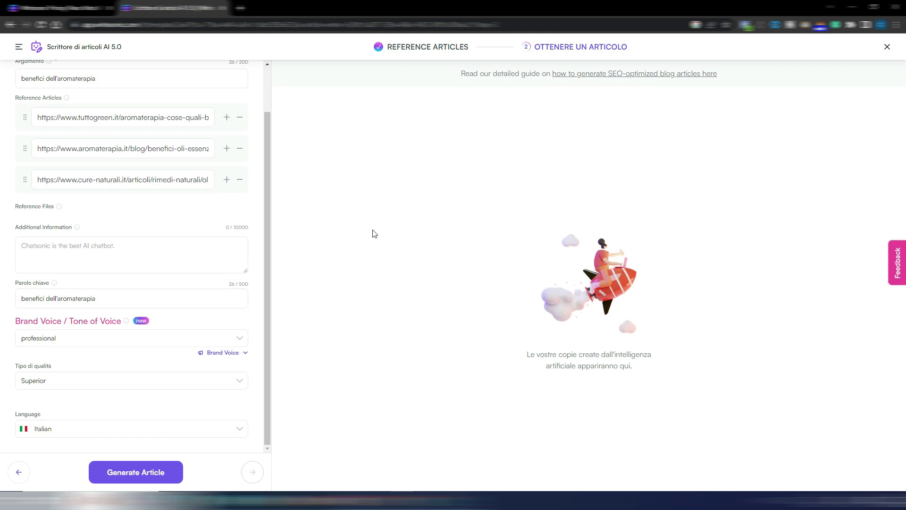
Step: Start generating the article, review the estimated word count and reference articles in the final check, and confirm with all three references kept
left_click(125, 475)
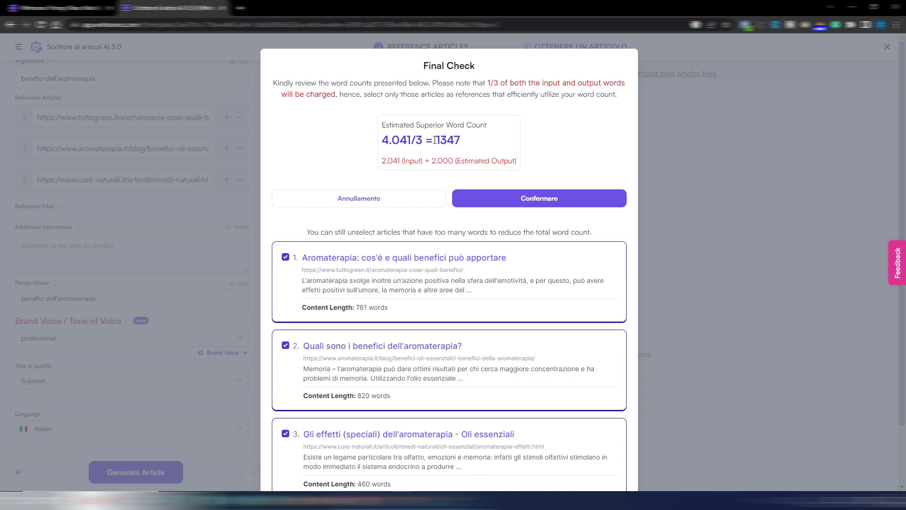
scroll(573, 137, "down", 2)
scroll(571, 139, "up", 2)
left_click(535, 202)
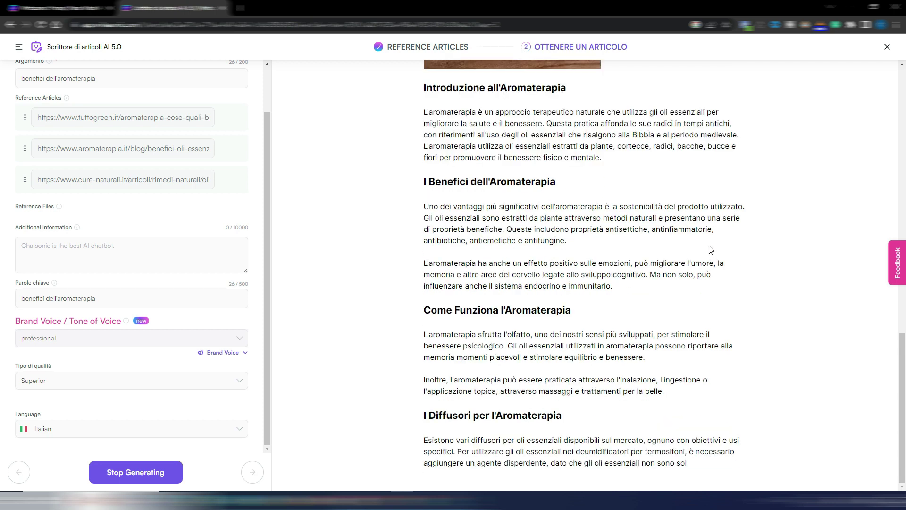
Step: Look over the article's title, images and first sections while it is being generated
scroll(711, 249, "up", 10)
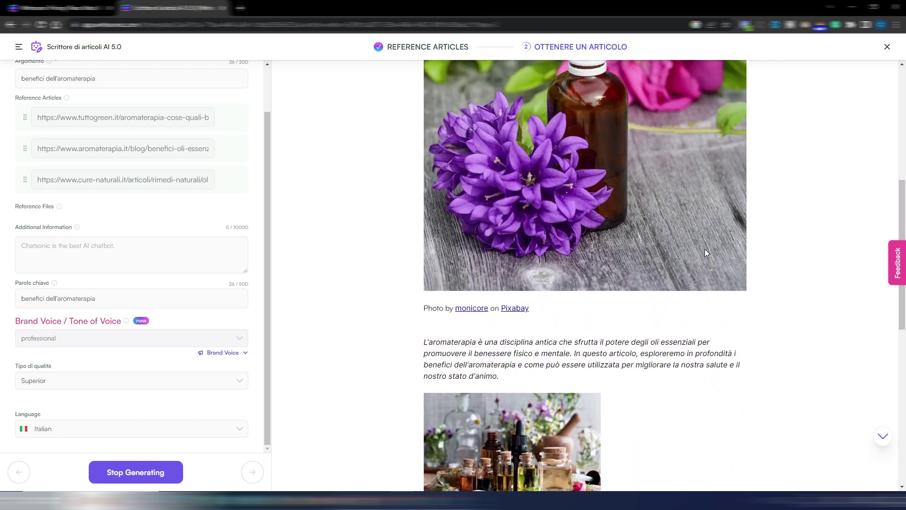
scroll(704, 250, "up", 6)
scroll(703, 250, "down", 6)
scroll(704, 253, "down", 10)
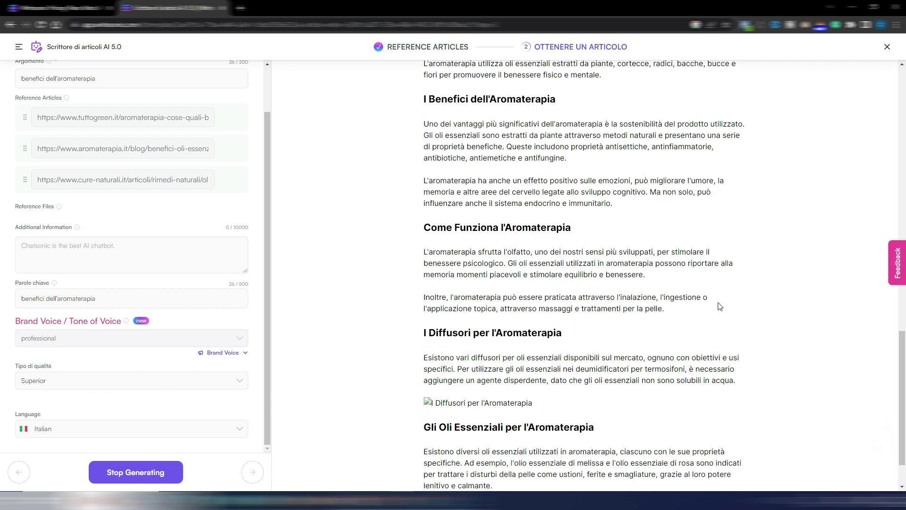
scroll(718, 308, "up", 14)
scroll(717, 307, "up", 4)
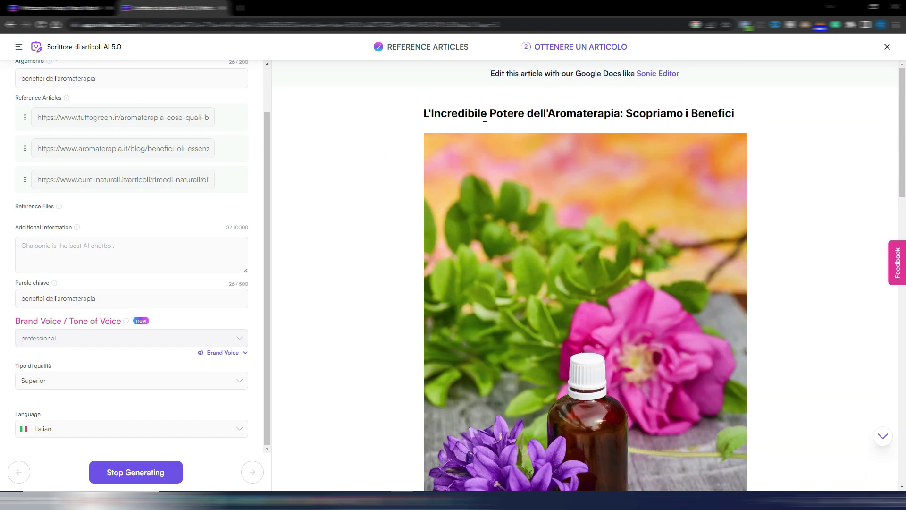
Step: Read through the generated article from its introduction down to the closing section "Approfondimenti Consigliati"
scroll(776, 220, "down", 5)
scroll(771, 216, "down", 1)
scroll(773, 215, "down", 3)
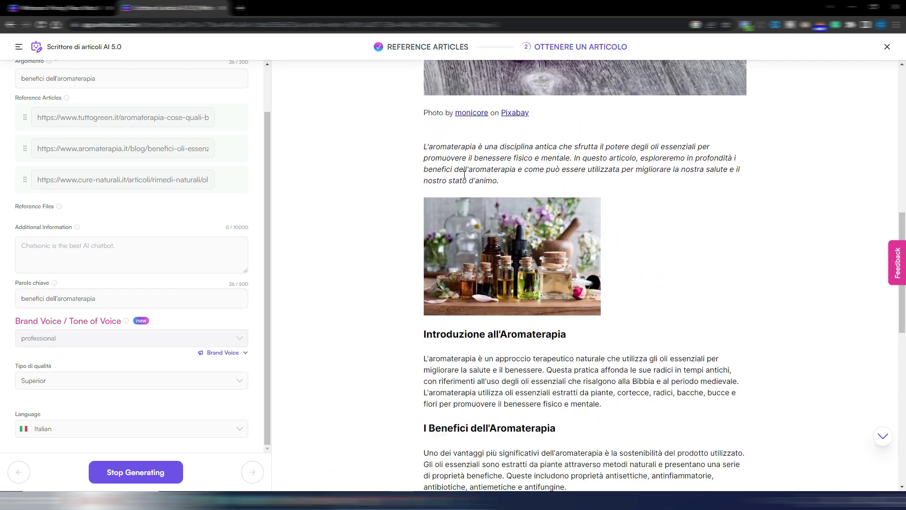
scroll(658, 246, "down", 2)
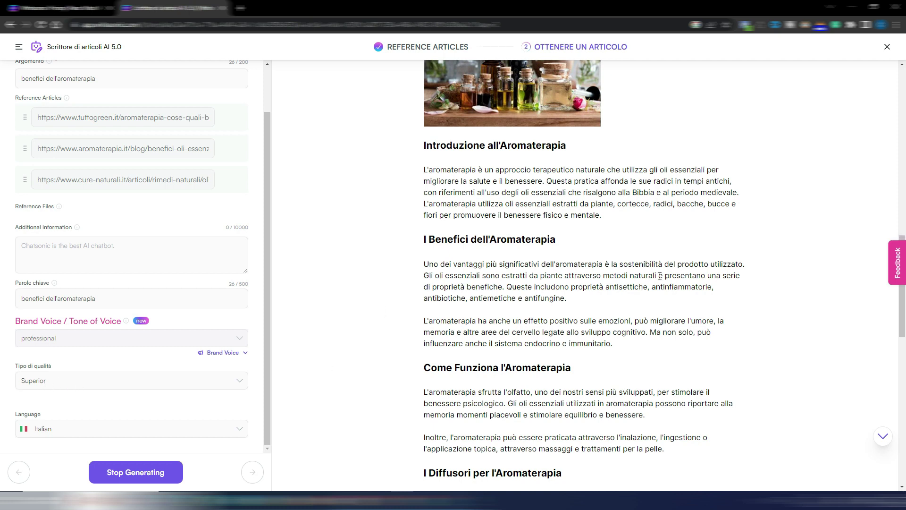
scroll(638, 283, "down", 4)
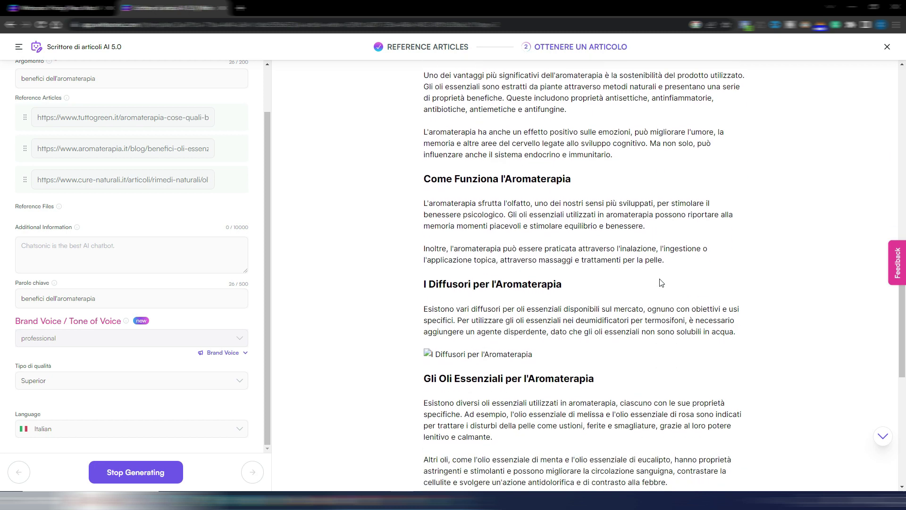
scroll(661, 282, "down", 6)
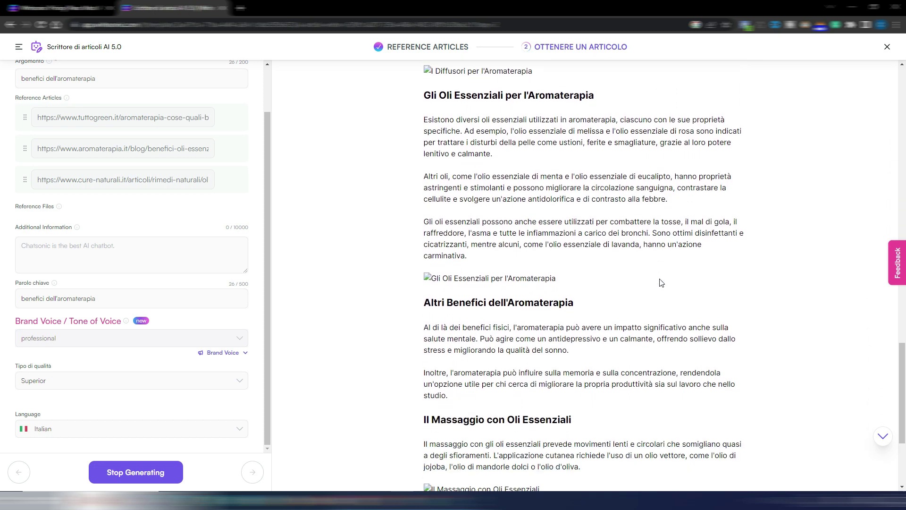
scroll(661, 282, "down", 3)
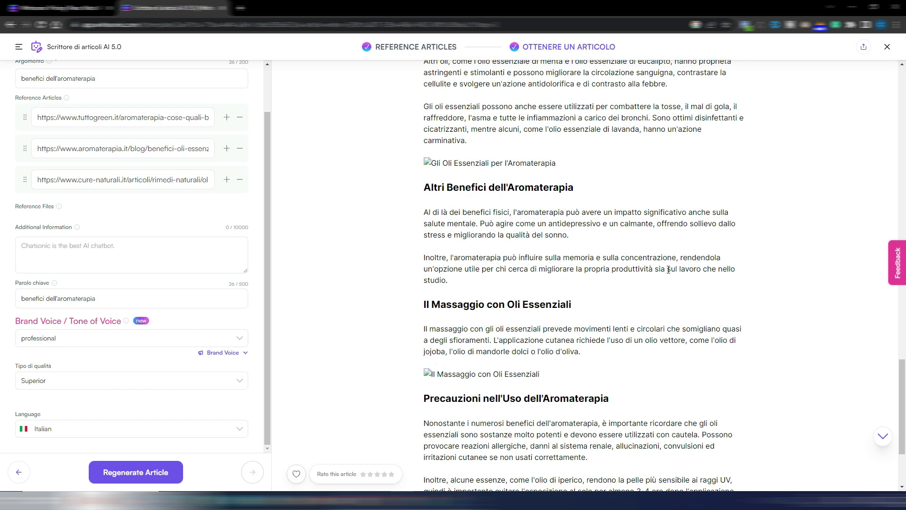
scroll(668, 270, "down", 3)
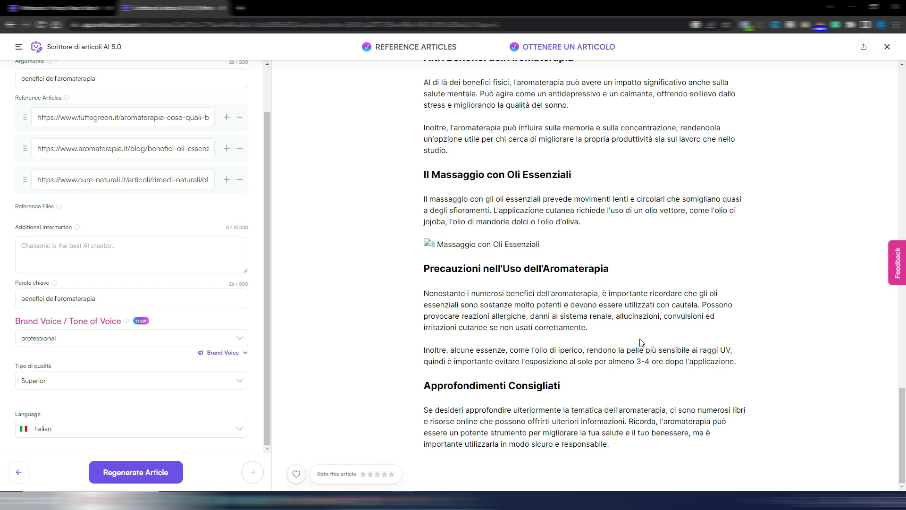
Step: Go back to the beginning of the generated article and check its word count above the title
scroll(646, 319, "up", 6)
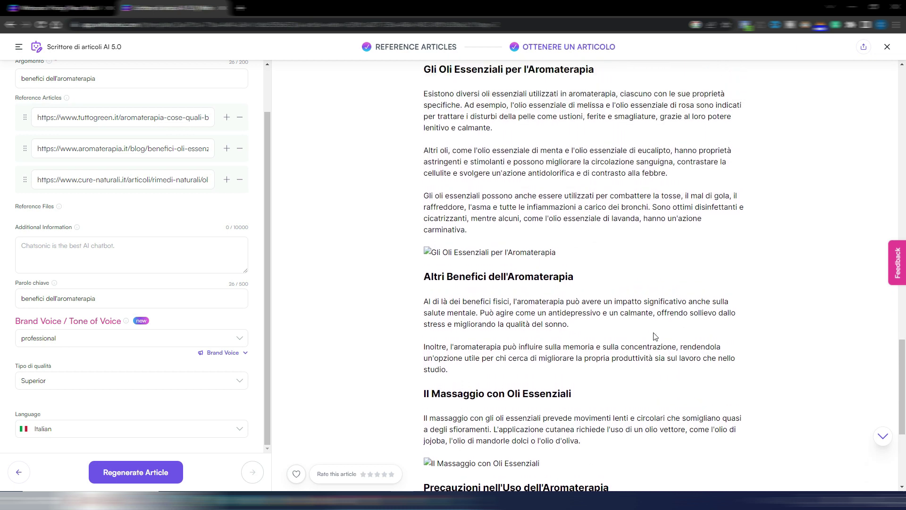
scroll(654, 333, "up", 5)
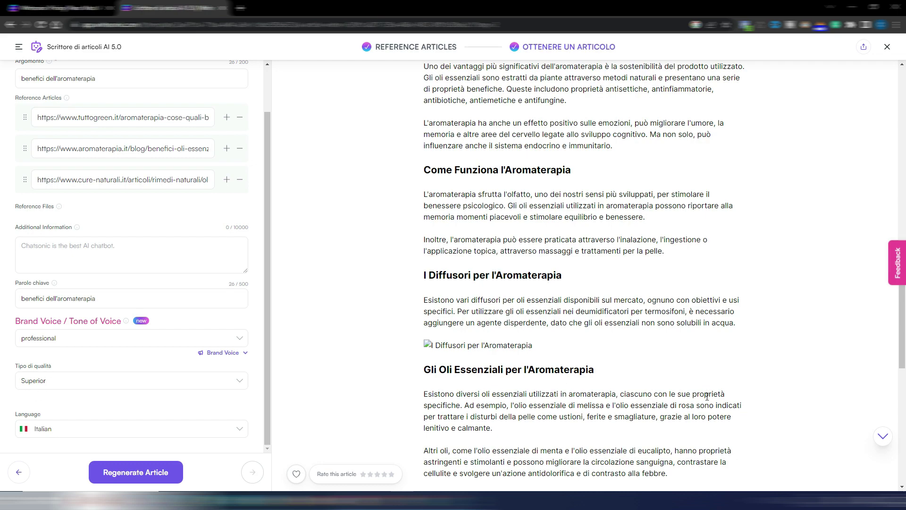
scroll(701, 392, "up", 7)
scroll(722, 398, "up", 6)
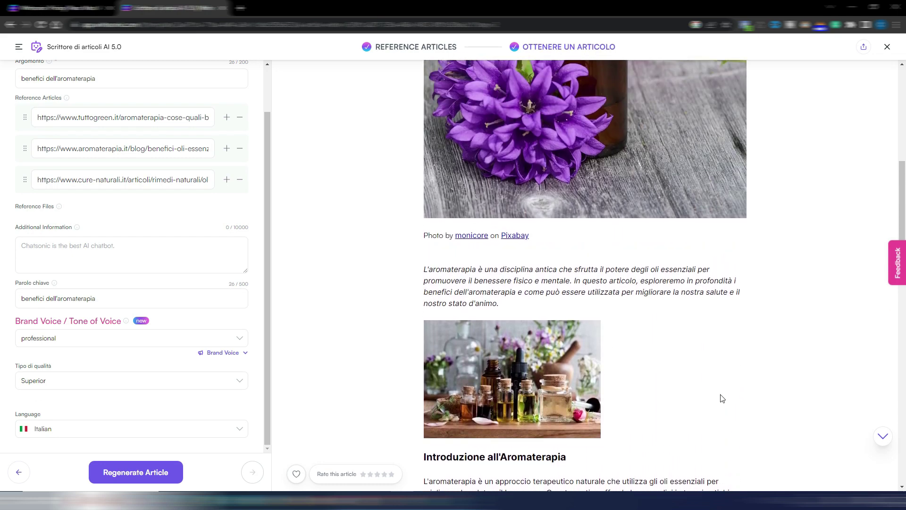
scroll(722, 398, "down", 3)
scroll(721, 398, "up", 8)
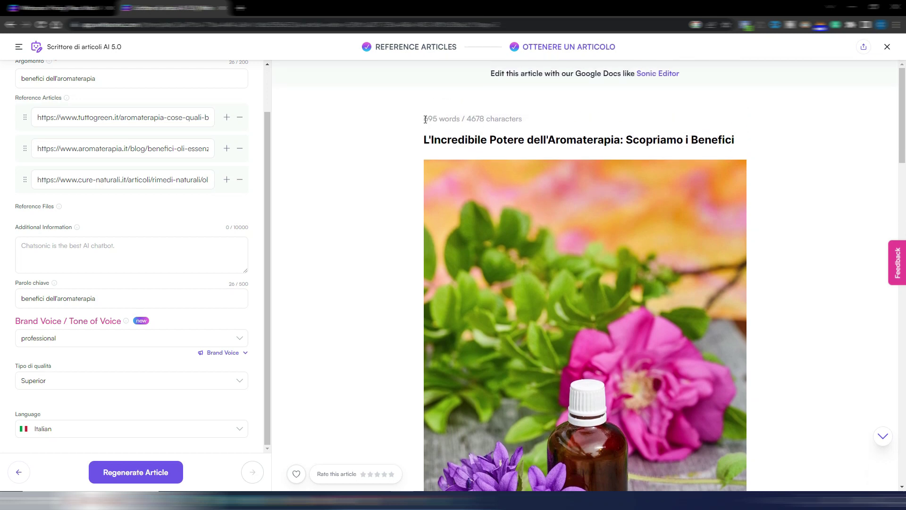
left_click_drag(426, 120, 450, 119)
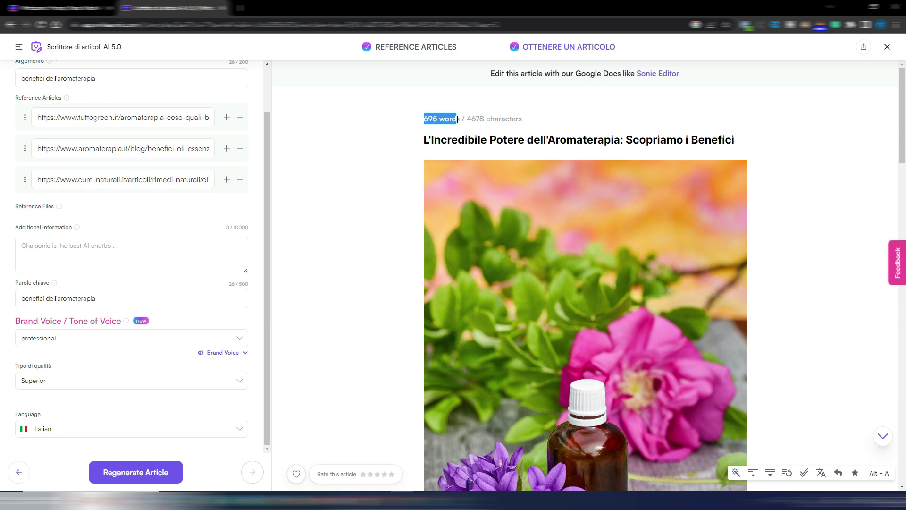
left_click(411, 136)
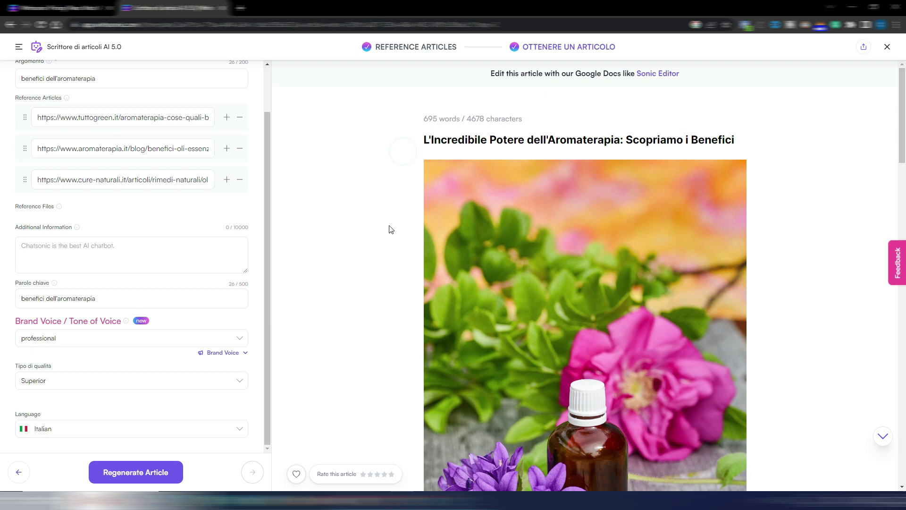
Step: Review the article's section headings, text and image placements once more through to its end
scroll(391, 228, "down", 5)
scroll(390, 228, "down", 6)
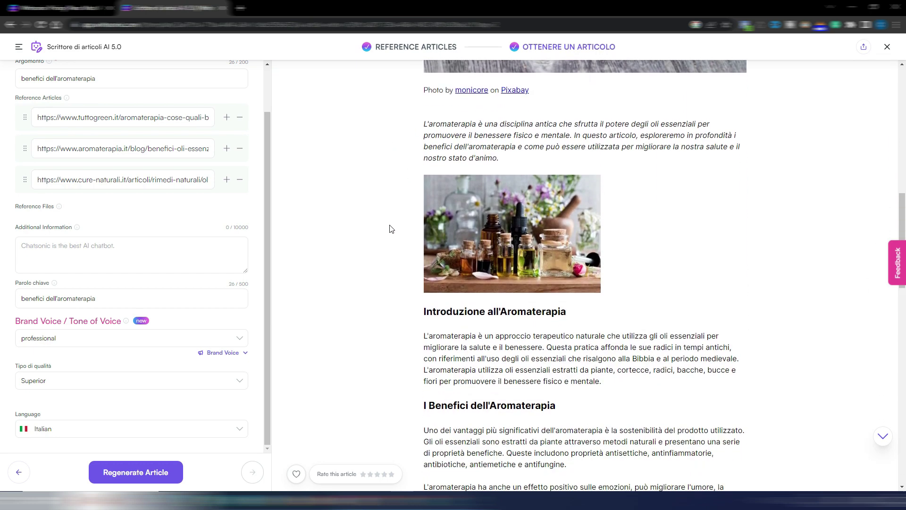
scroll(391, 229, "down", 10)
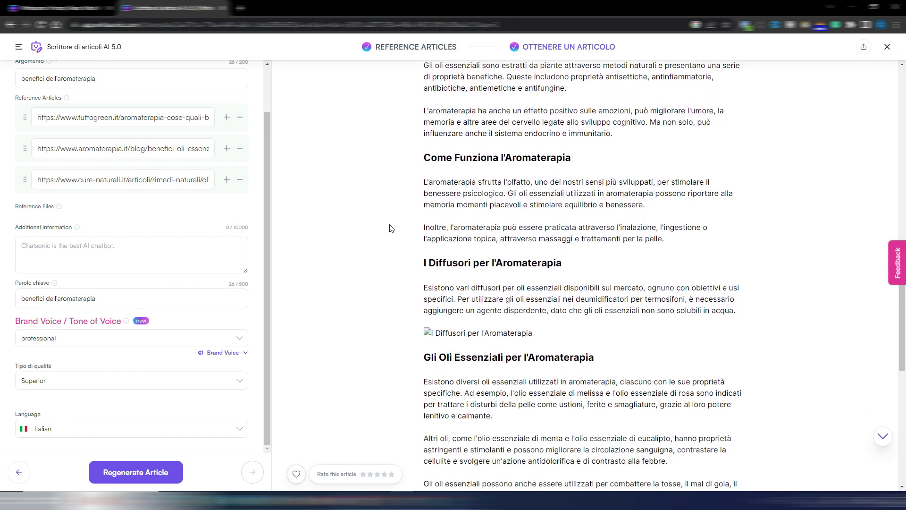
scroll(390, 228, "down", 4)
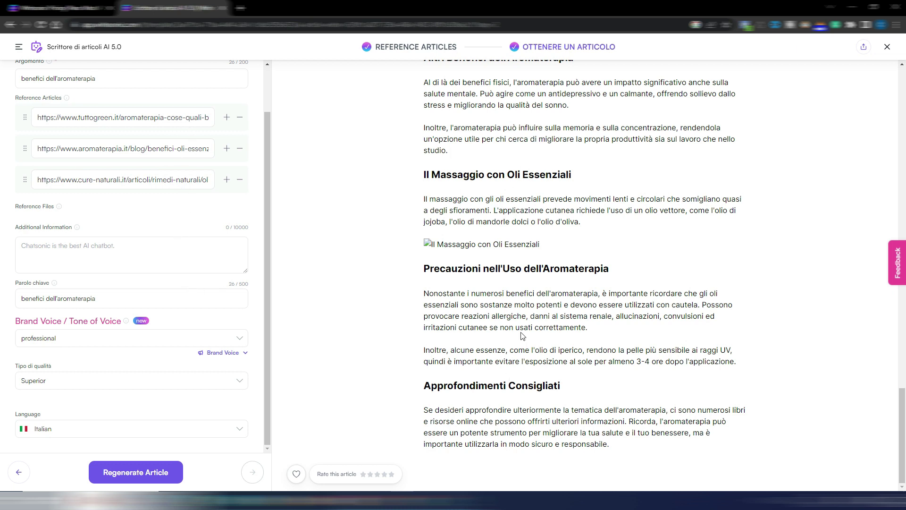
Step: Open the generated article in Sonic Editor and look over its images and first sections there
scroll(607, 340, "up", 15)
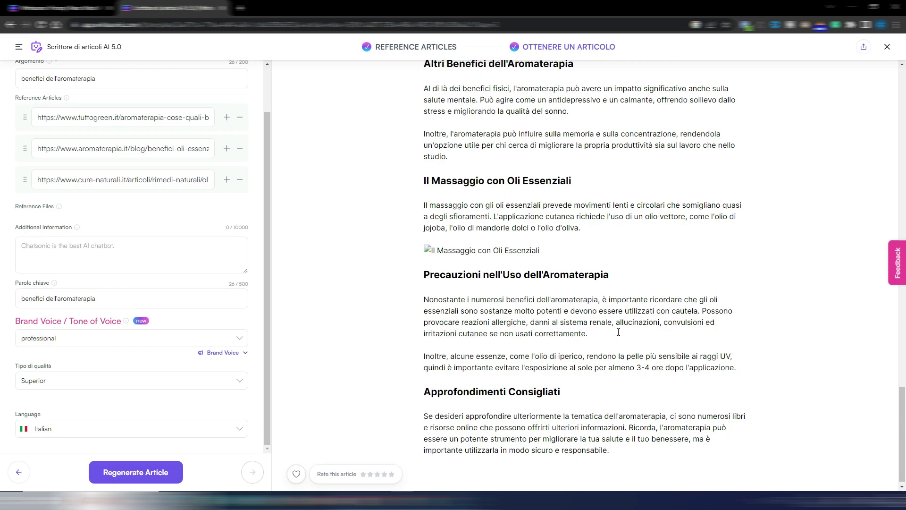
scroll(621, 332, "up", 10)
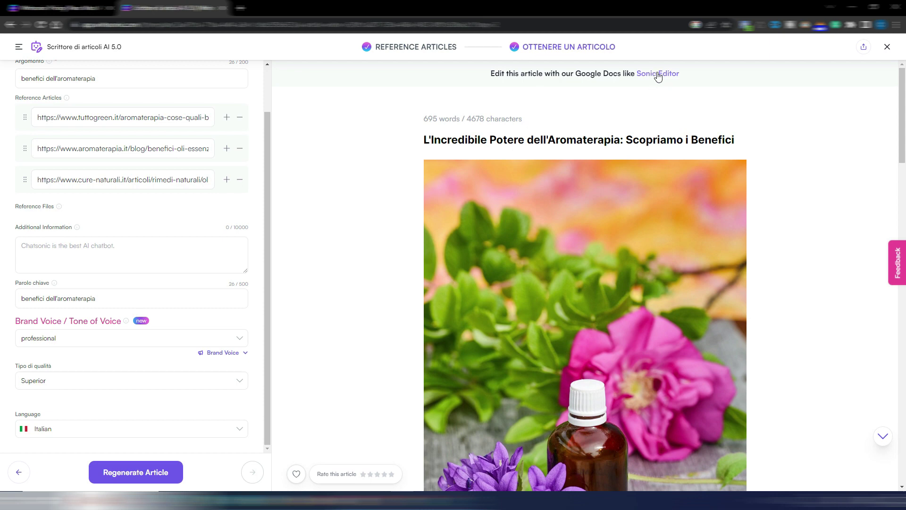
left_click(655, 76)
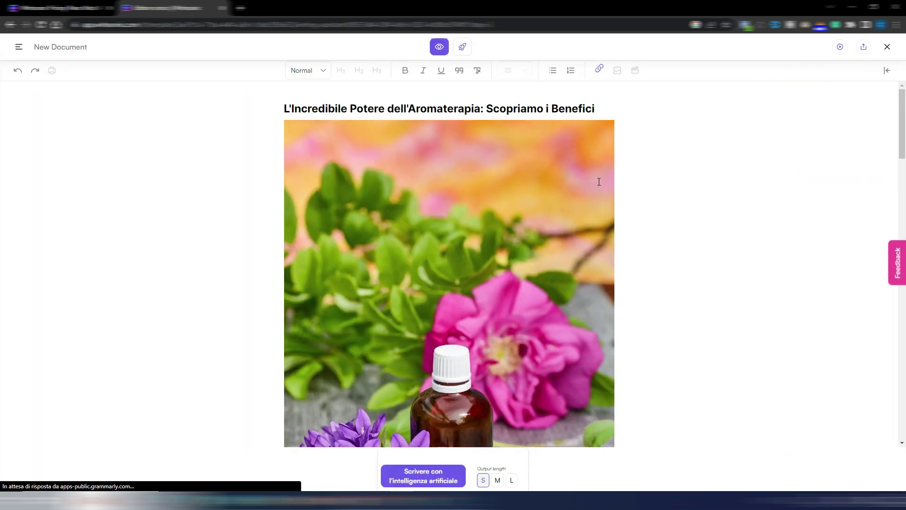
scroll(653, 228, "down", 10)
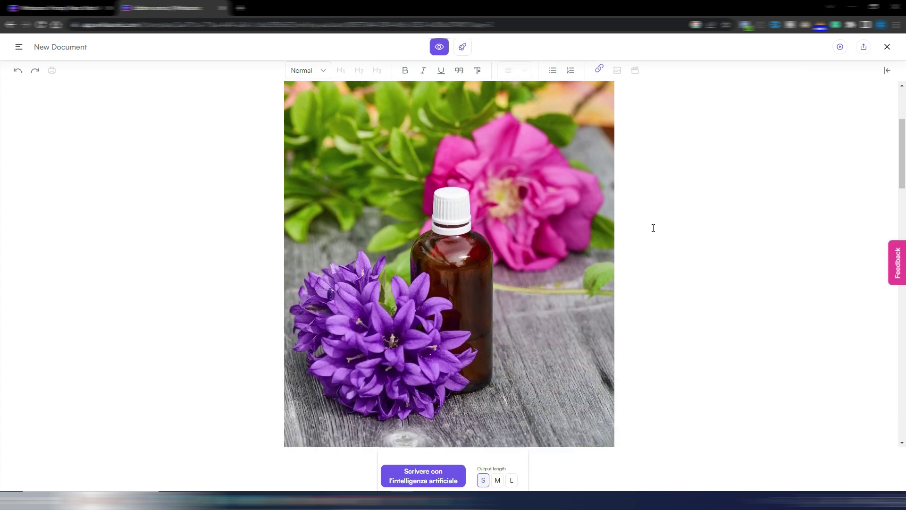
scroll(649, 222, "down", 2)
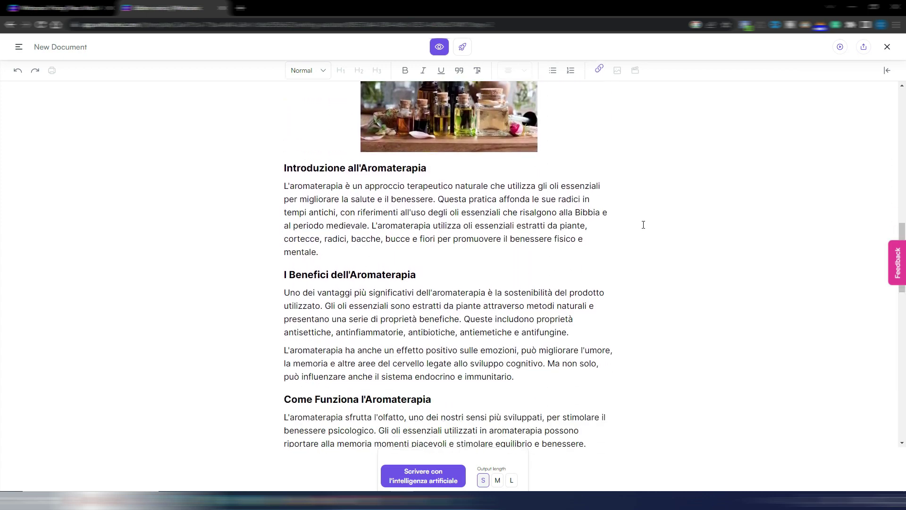
Step: Show the editor's AI writing settings, set the output language to Italian and check the quality type
left_click(887, 70)
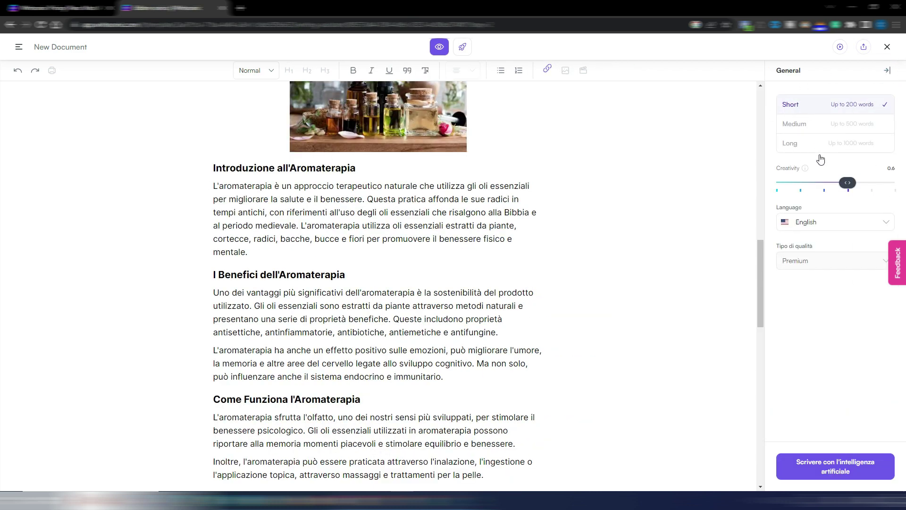
left_click(885, 225)
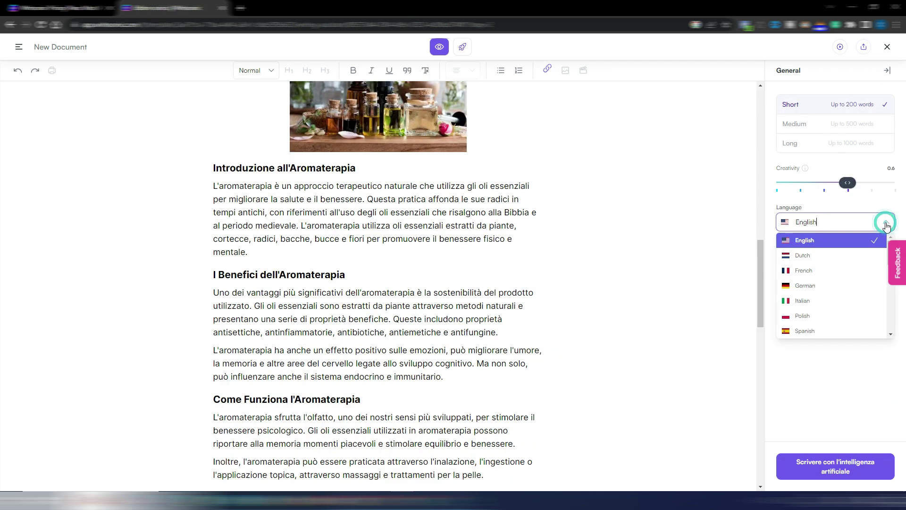
left_click(824, 309)
left_click(815, 261)
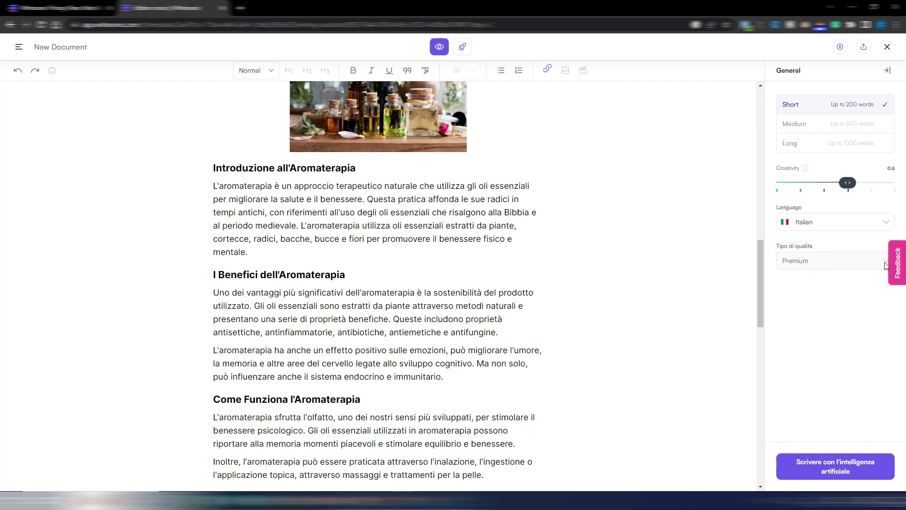
left_click(867, 259)
left_click(823, 266)
Step: Add the line "scrivi una lista di 3 benefici dell'aromaterapia per il sonno" below the last paragraph of "Altri Benefici dell'Aromaterapia"
scroll(338, 341, "down", 7)
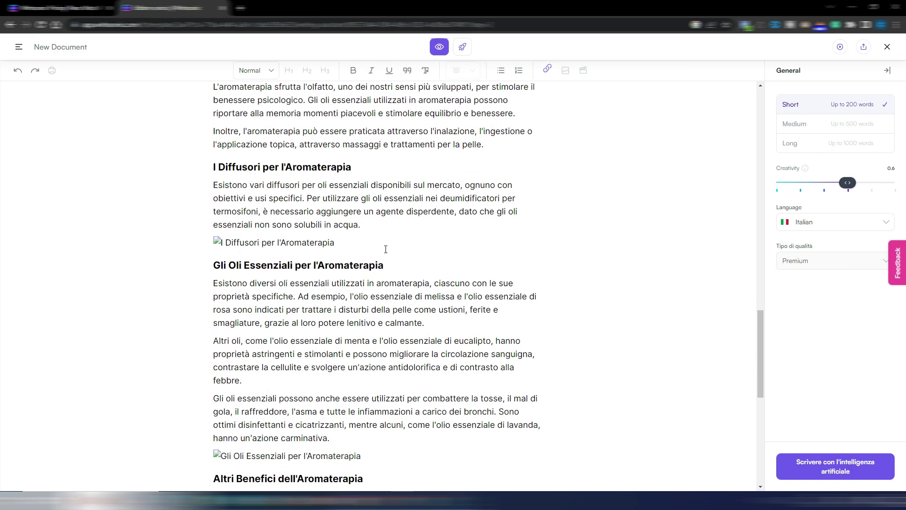
scroll(386, 262, "down", 5)
left_click(342, 329)
key("Return")
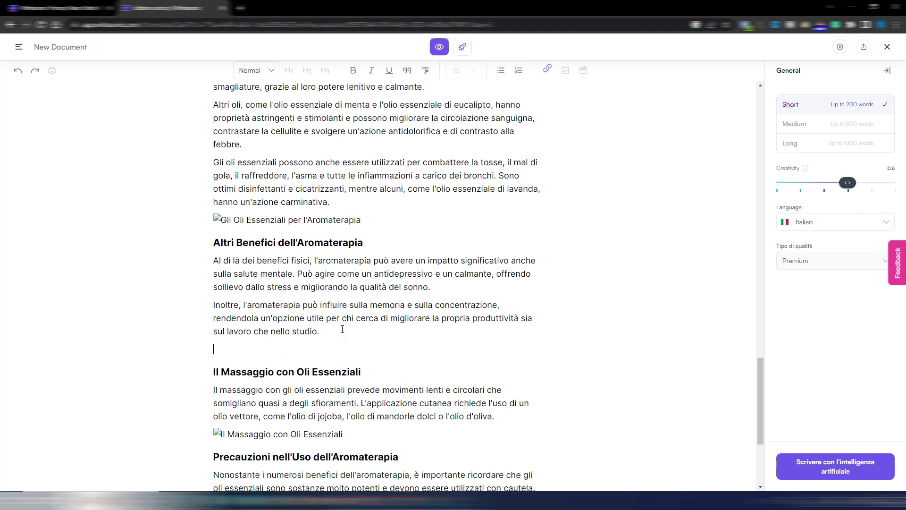
type("scrivi una lista di 3 benefici dell'aromaterapia per il sonno")
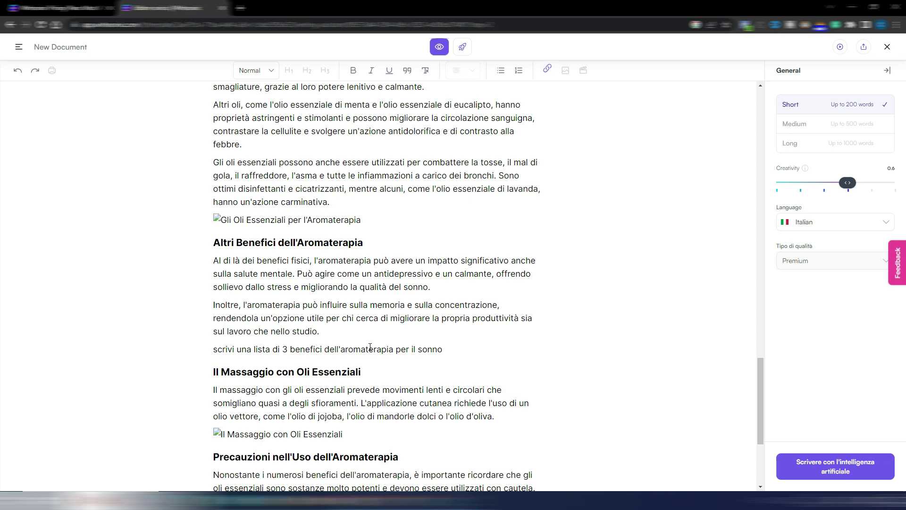
Step: Generate the requested list with AI on a new line below the prompt and look over the inserted text
scroll(446, 348, "down", 2)
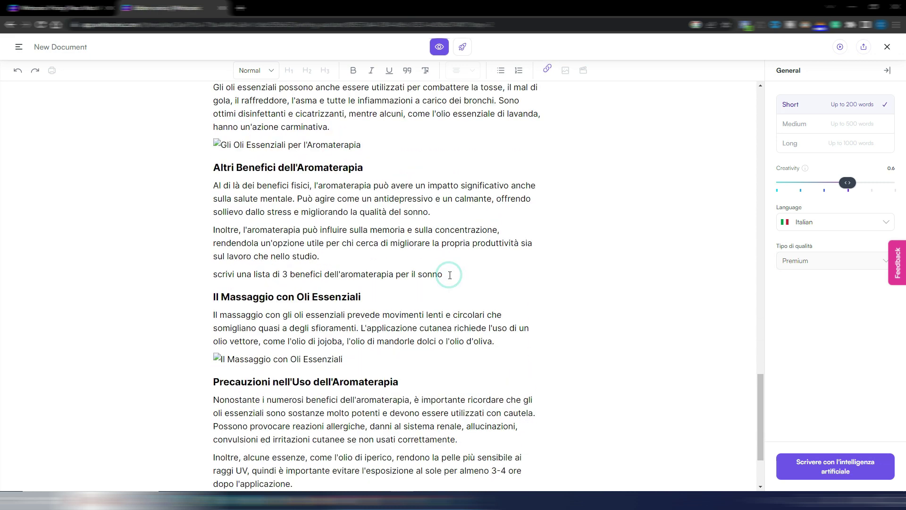
left_click(831, 469)
left_click(451, 274)
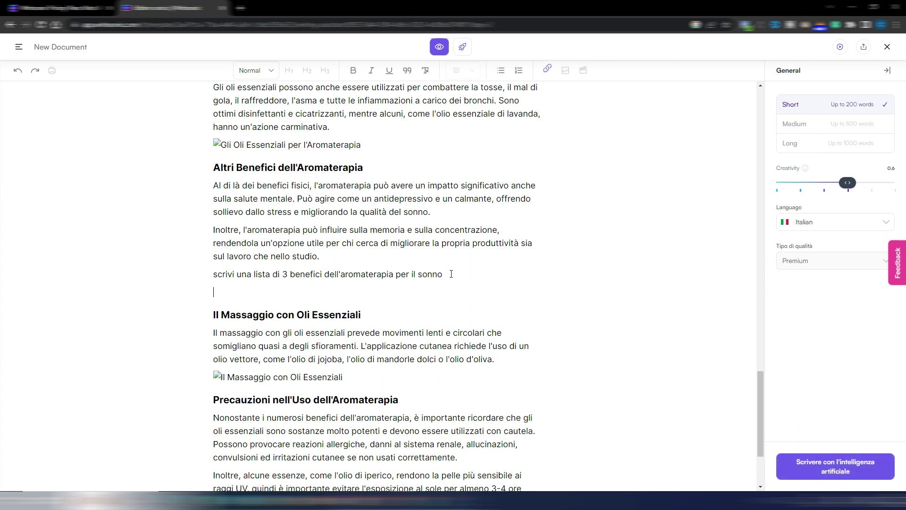
left_click(840, 469)
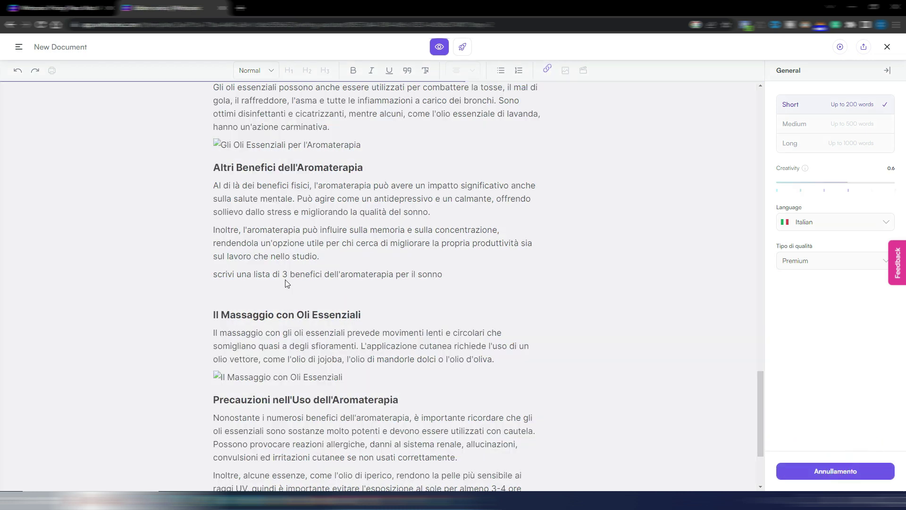
scroll(386, 275, "up", 4)
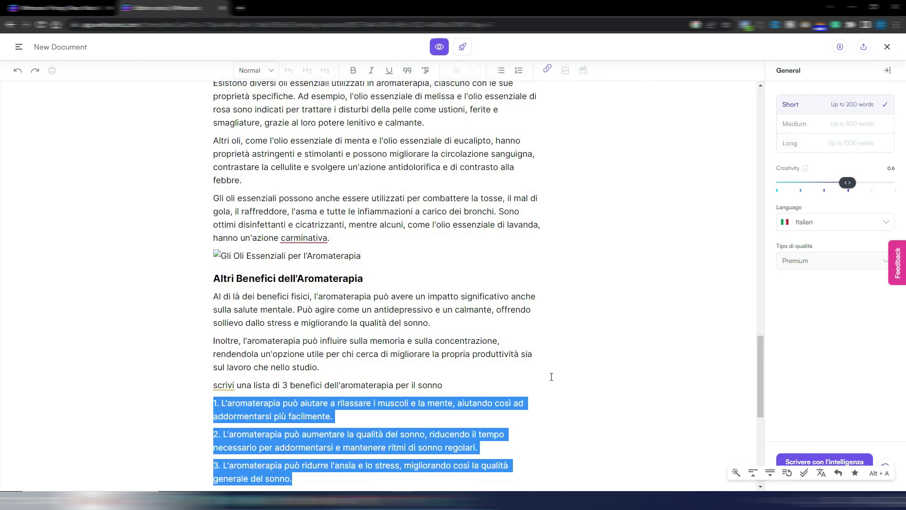
left_click(449, 290)
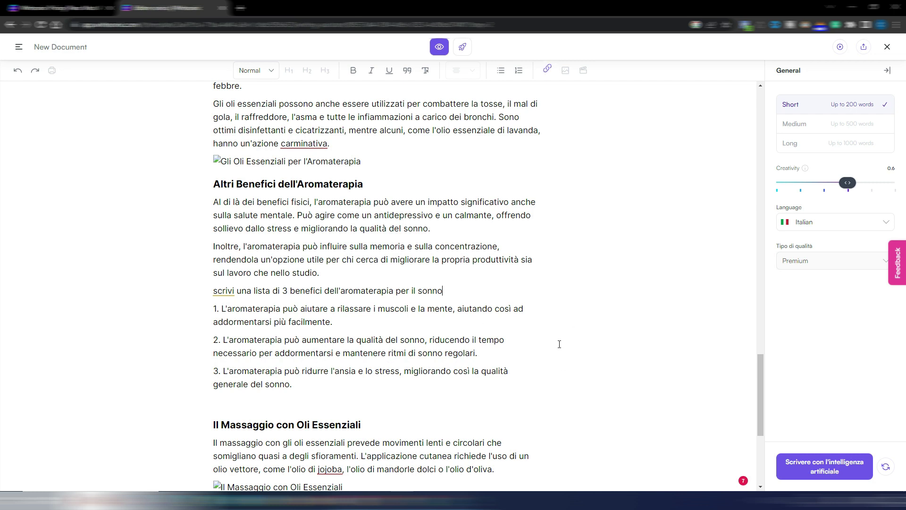
Step: Select the second paragraph under "Precauzioni nell'Uso dell'Aromaterapia" and view its AI shortcuts Paraphrase, Expand and Shorten
scroll(566, 333, "down", 5)
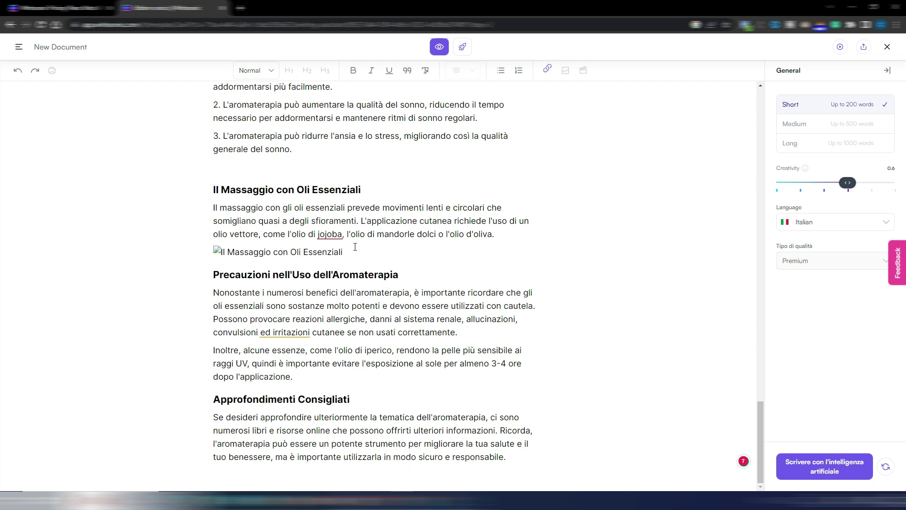
left_click_drag(213, 350, 295, 376)
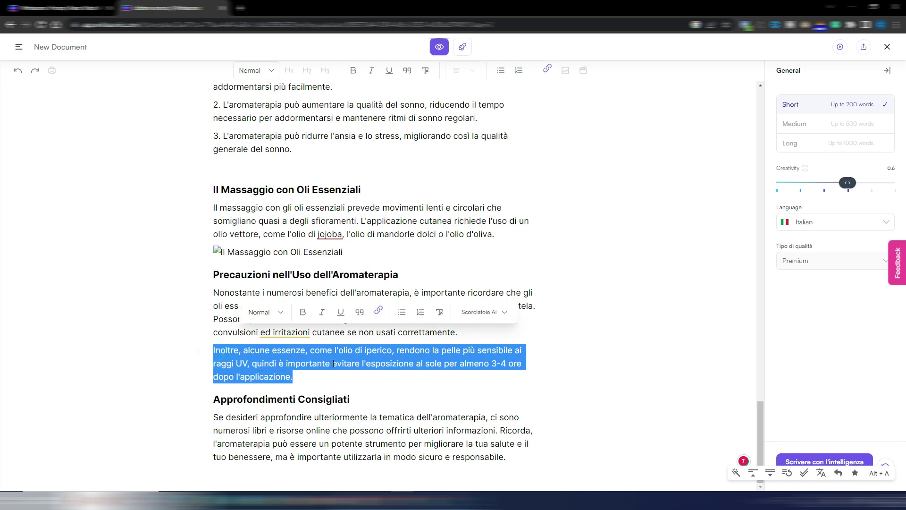
left_click(502, 312)
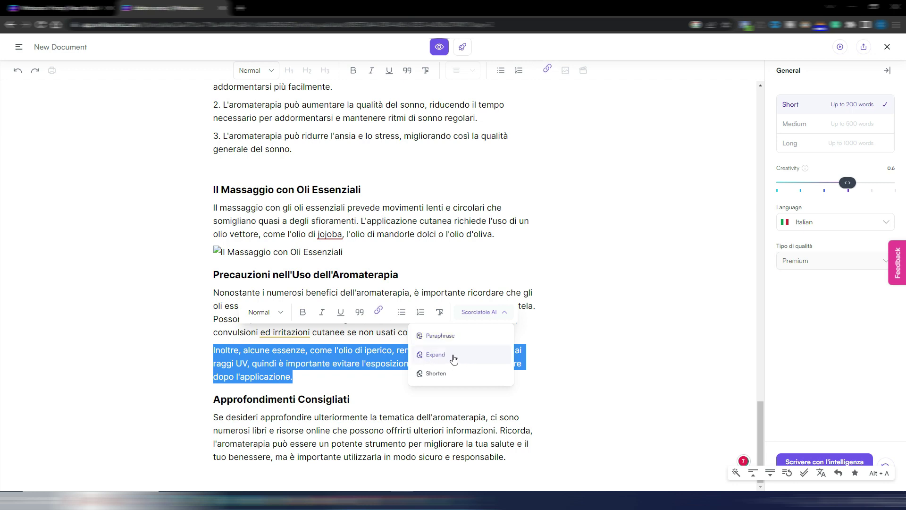
left_click(456, 380)
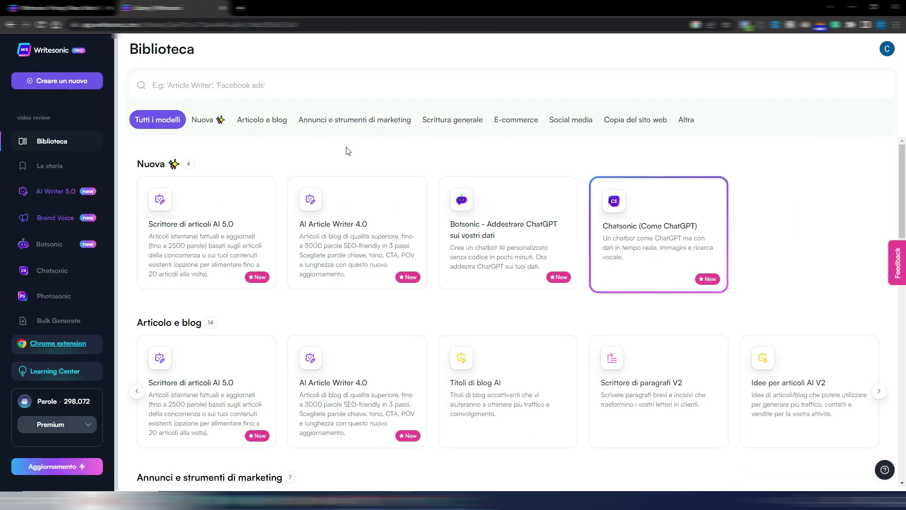
Step: Open AI Article Writer 4.0 from the library and search keywords for the topic "benefici dell'aromaterapia"
left_click(349, 218)
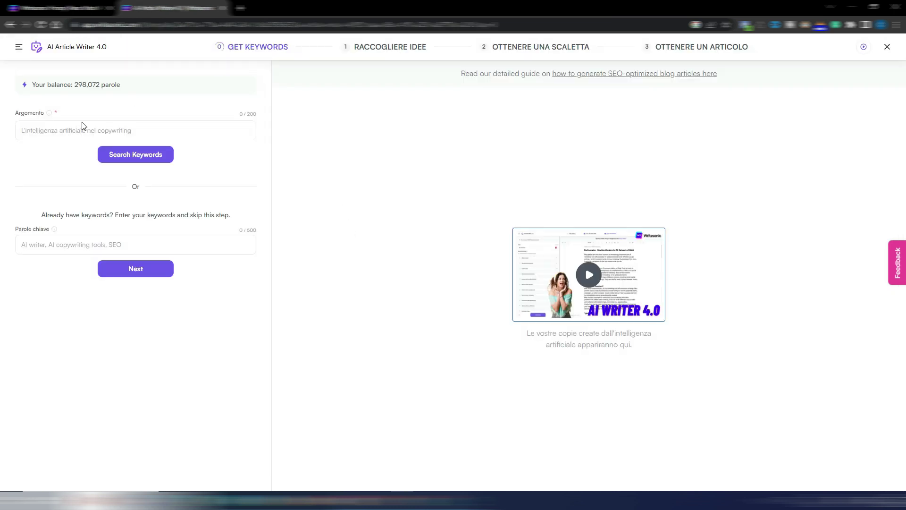
left_click(79, 131)
type("benefici dell'aromaterapia")
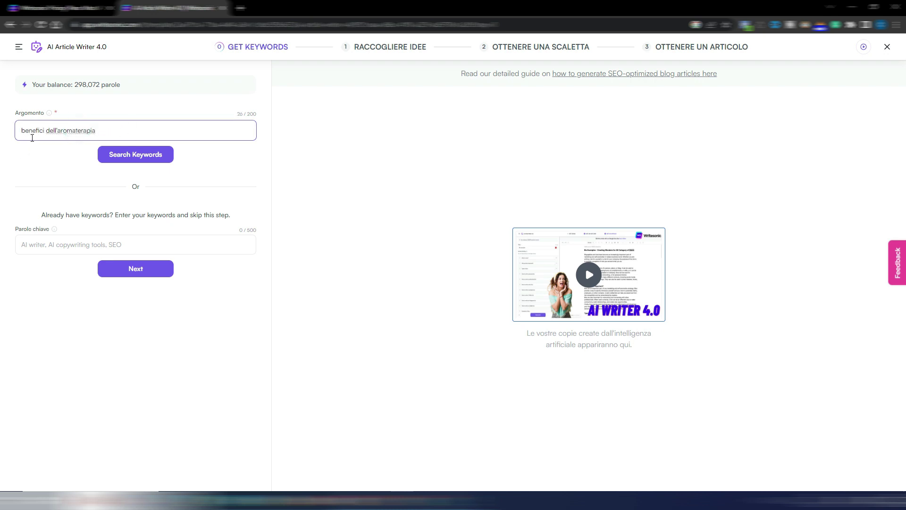
left_click(132, 156)
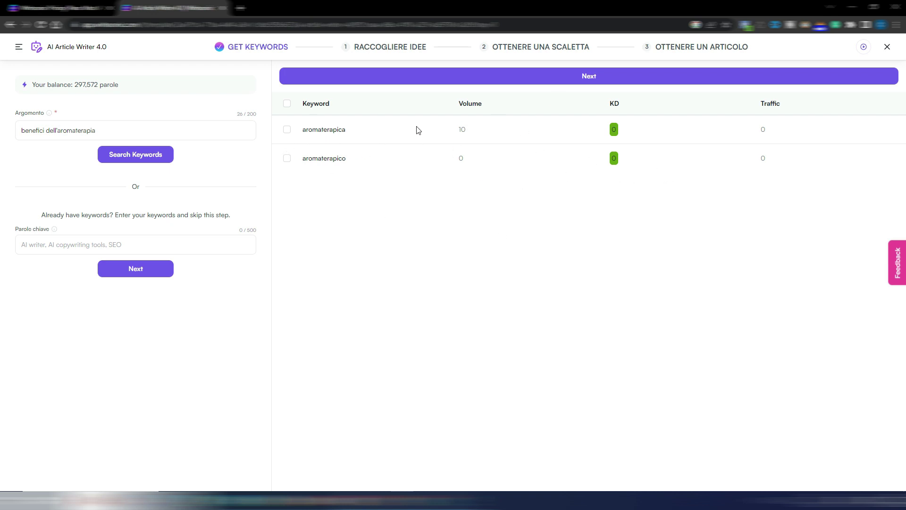
Step: Shorten the topic to "benefici aromaterapia" and repeat the keyword search
double_click(58, 130)
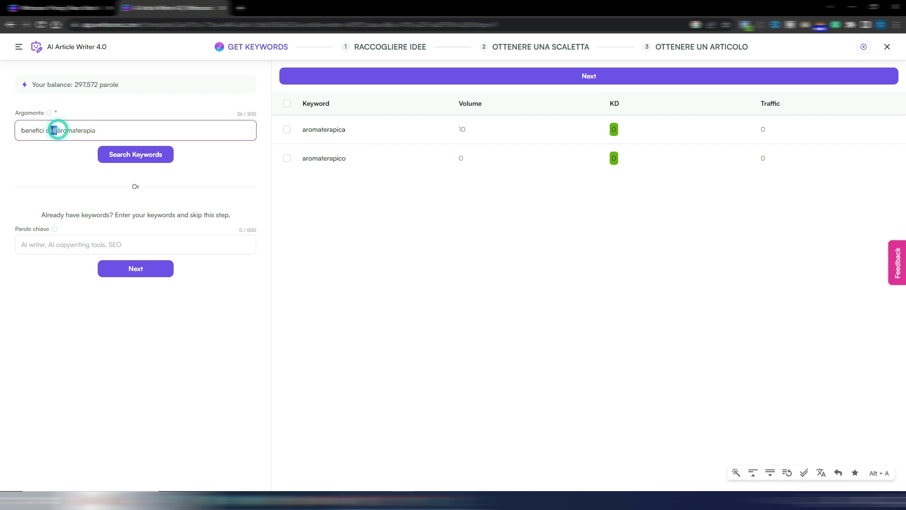
key("BackSpace")
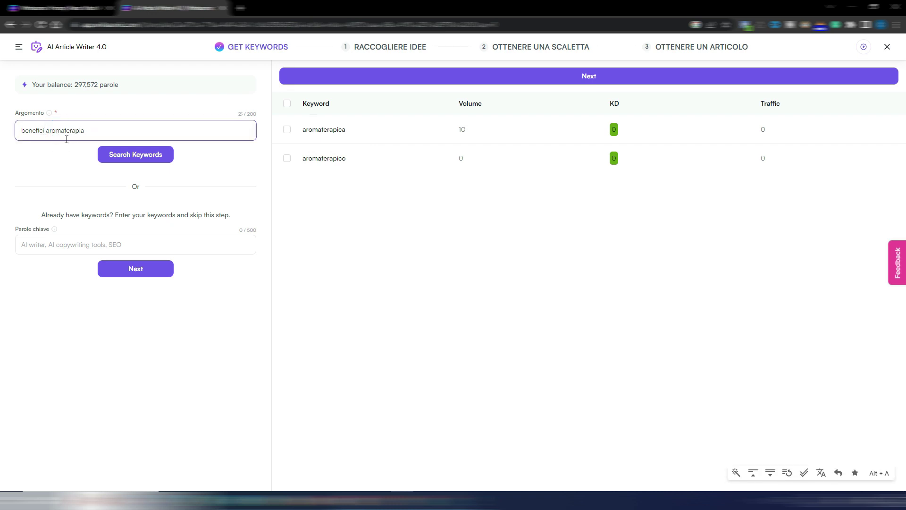
left_click(145, 158)
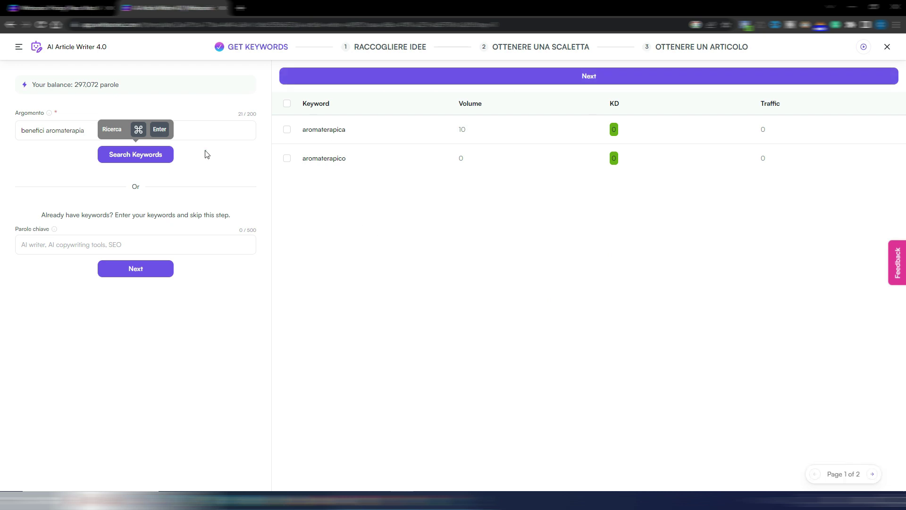
Step: Restore the topic to "benefici dell'aromaterapia" and enter the same phrase as the article's own keyword
left_click(46, 130)
type("dell'")
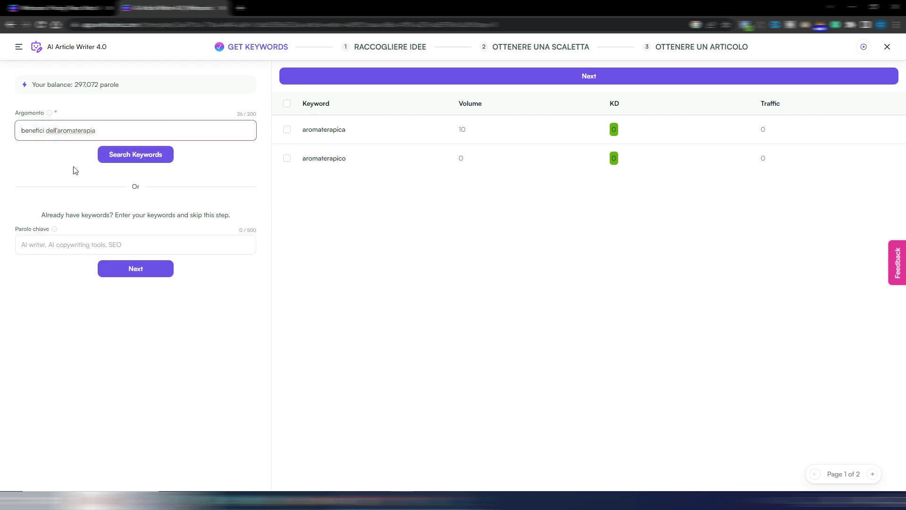
left_click(50, 244)
type("benefici dell'aromaterapia")
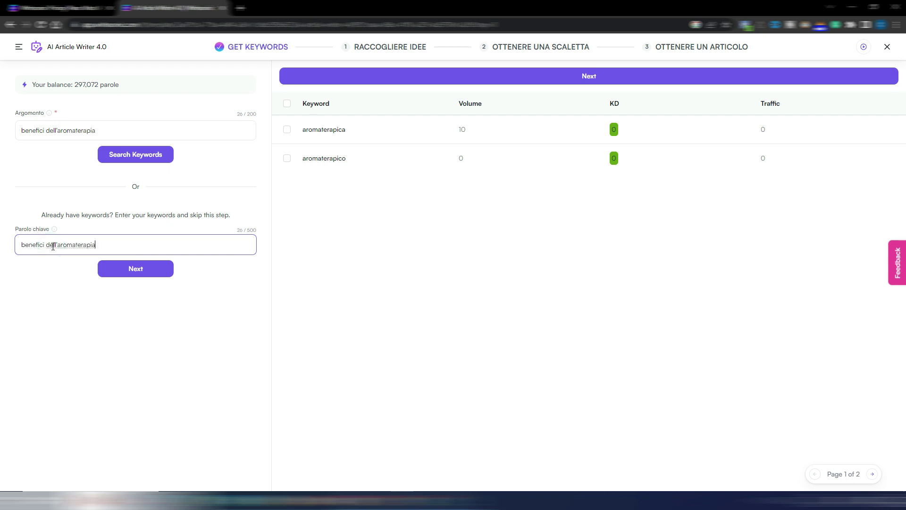
Step: Reduce the topic to "aromaterapia", search keywords for it and look through the suggested keyword list
left_click_drag(58, 130, 16, 147)
key("BackSpace")
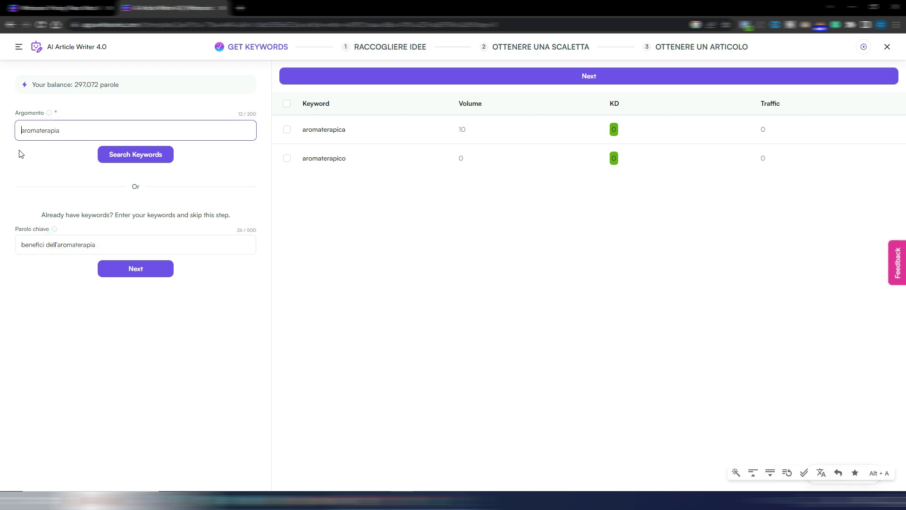
left_click(133, 156)
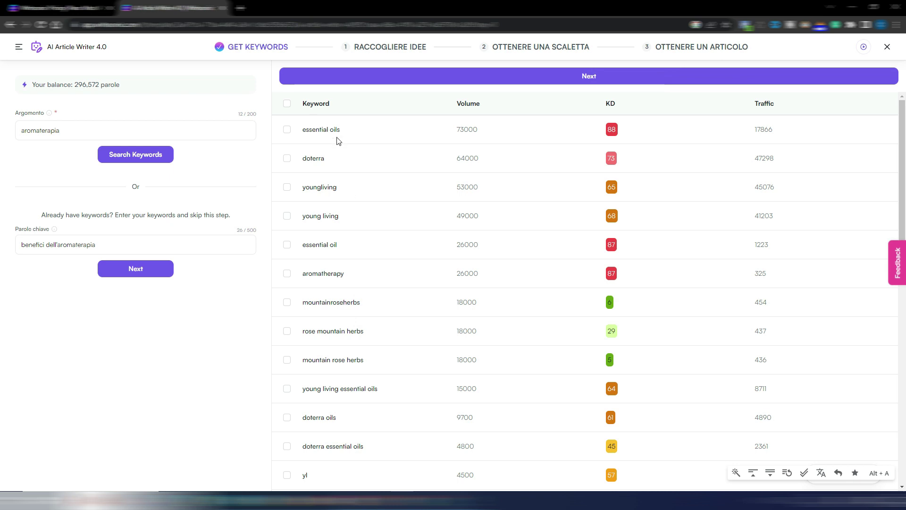
scroll(397, 270, "down", 6)
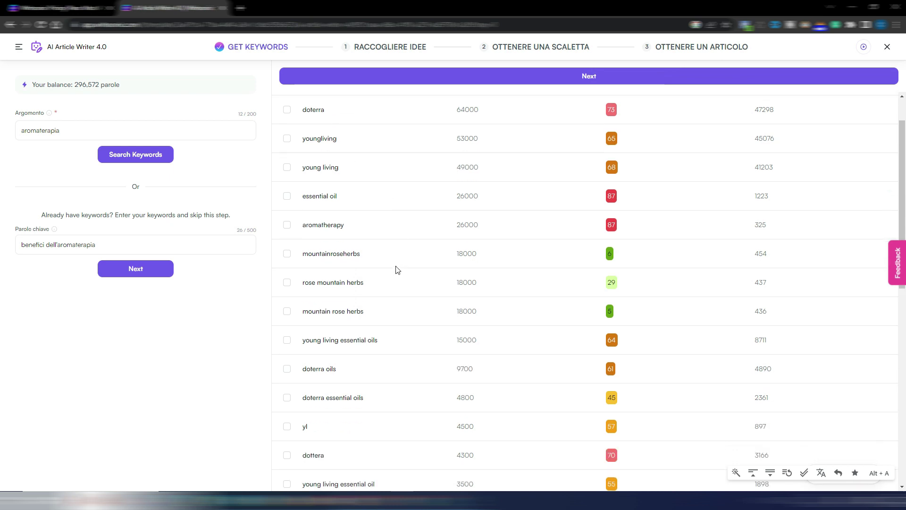
scroll(397, 270, "up", 5)
scroll(397, 270, "up", 2)
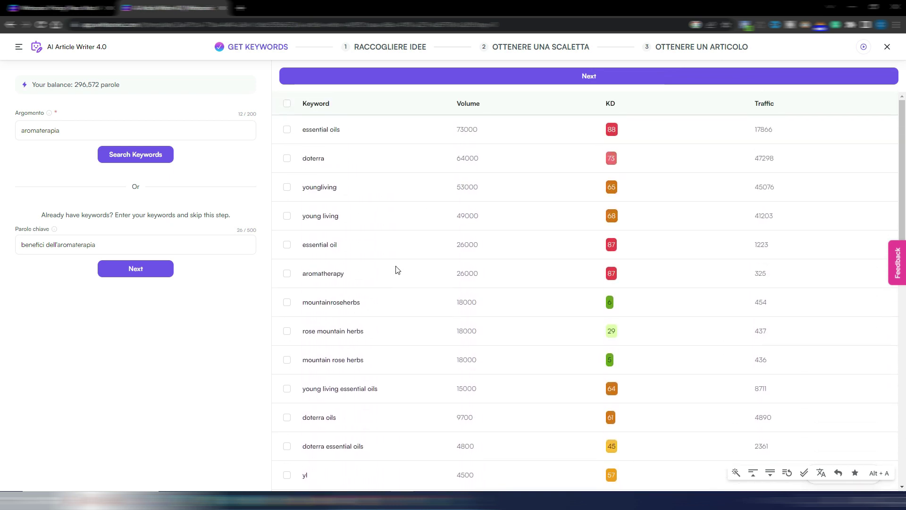
scroll(397, 270, "down", 6)
scroll(397, 270, "up", 6)
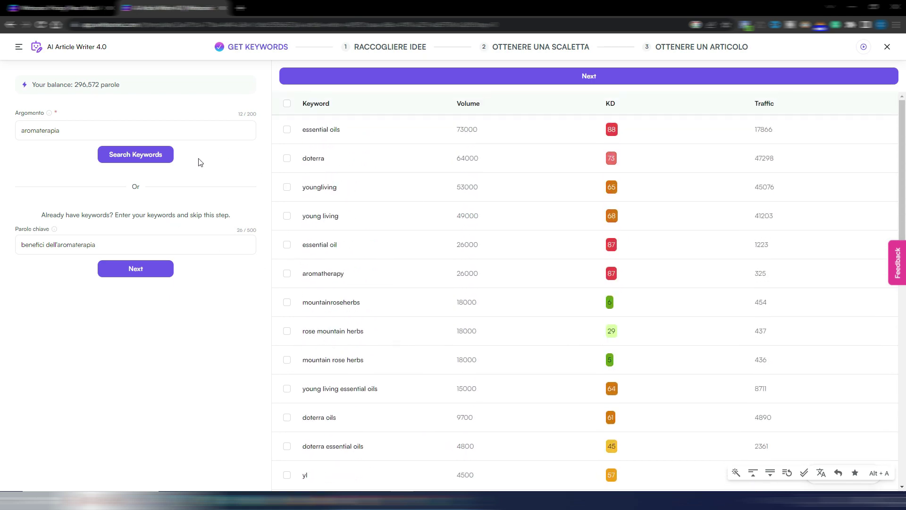
Step: Copy the keyword "benefici dell'aromaterapia" into the topic and continue to the idea-gathering stage with that keyword
left_click_drag(113, 247, 10, 246)
key("ctrl+c")
left_click_drag(78, 127, 8, 134)
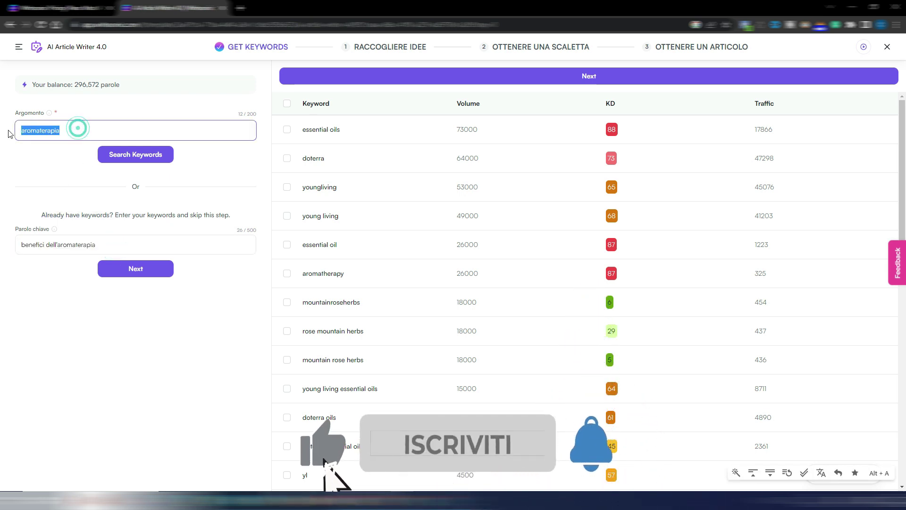
key("ctrl+v")
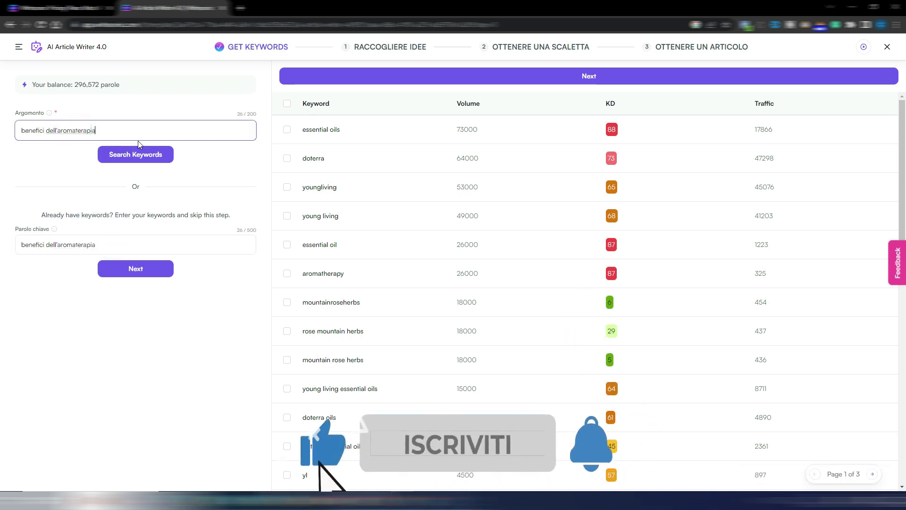
left_click(135, 270)
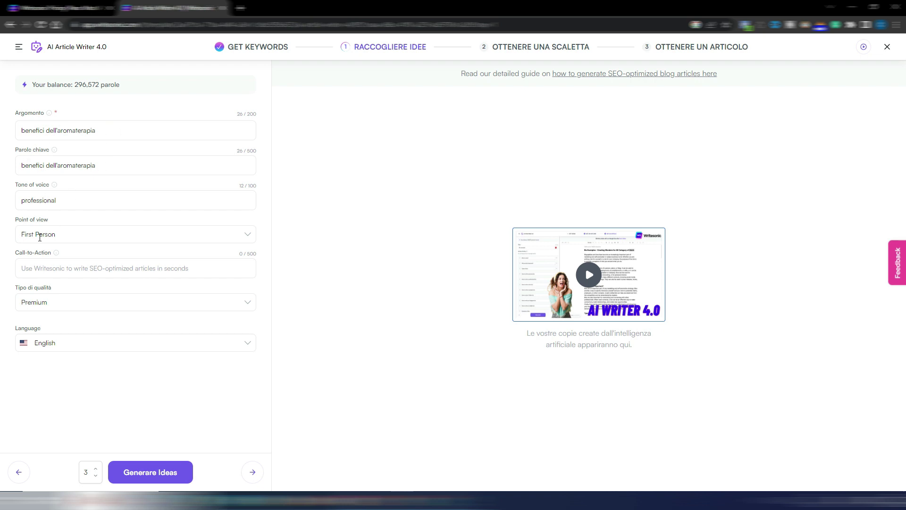
Step: Check the point-of-view choices and select Premium (GPT3.5) as the article's quality type
left_click(247, 236)
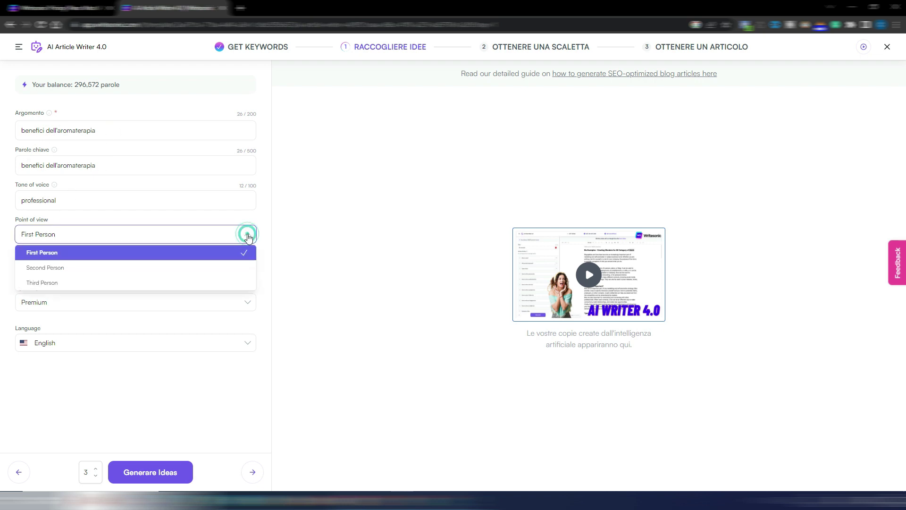
left_click(249, 237)
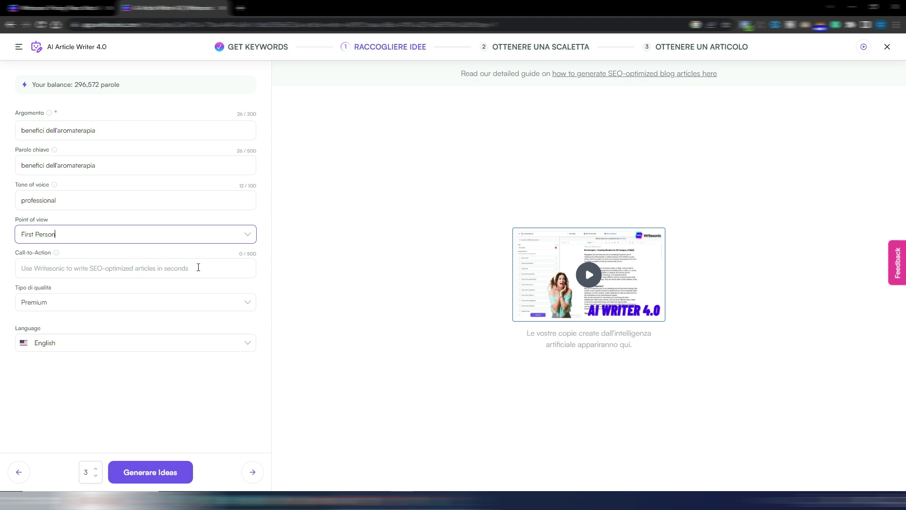
left_click(249, 304)
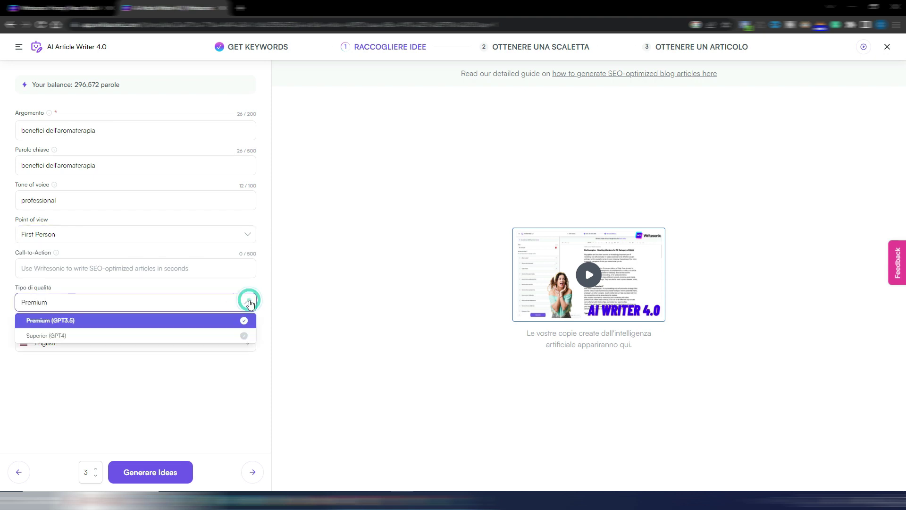
left_click(81, 320)
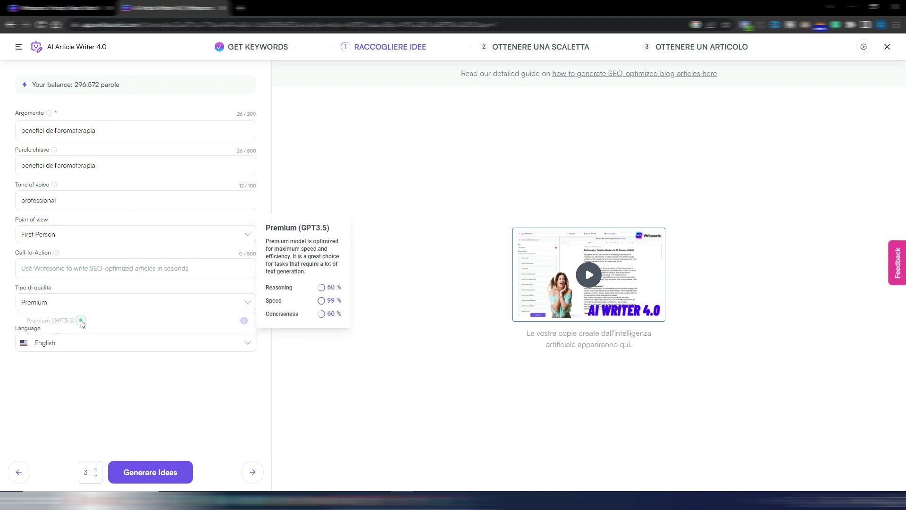
Step: Set the article language to Italian and generate three title ideas
left_click(248, 300)
left_click(248, 300)
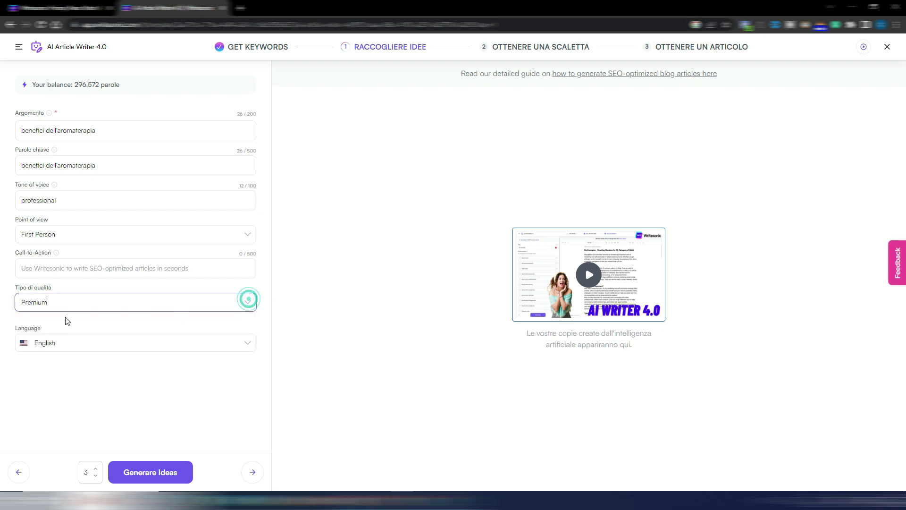
left_click(245, 344)
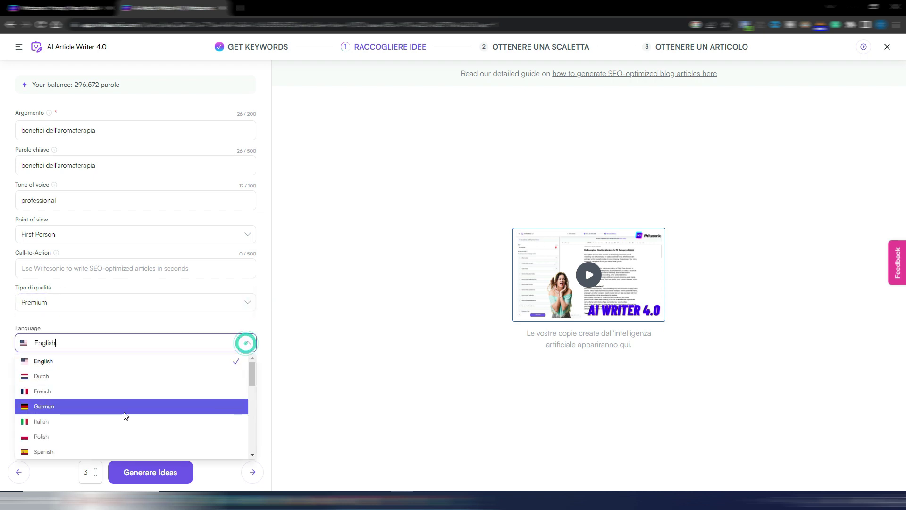
left_click(96, 422)
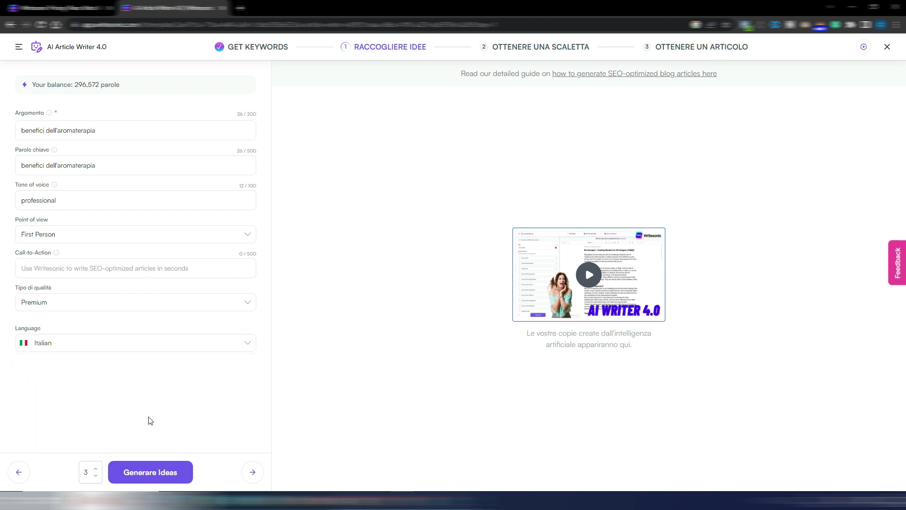
left_click(152, 474)
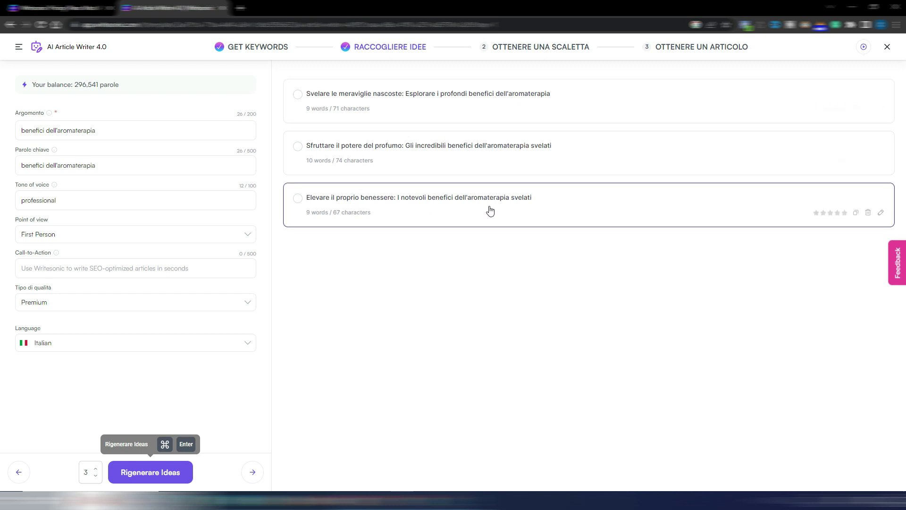
Step: Choose the title "Elevare il proprio benessere: I notevoli benefici dell'aromaterapia svelati" and generate two outlines for it
left_click(298, 200)
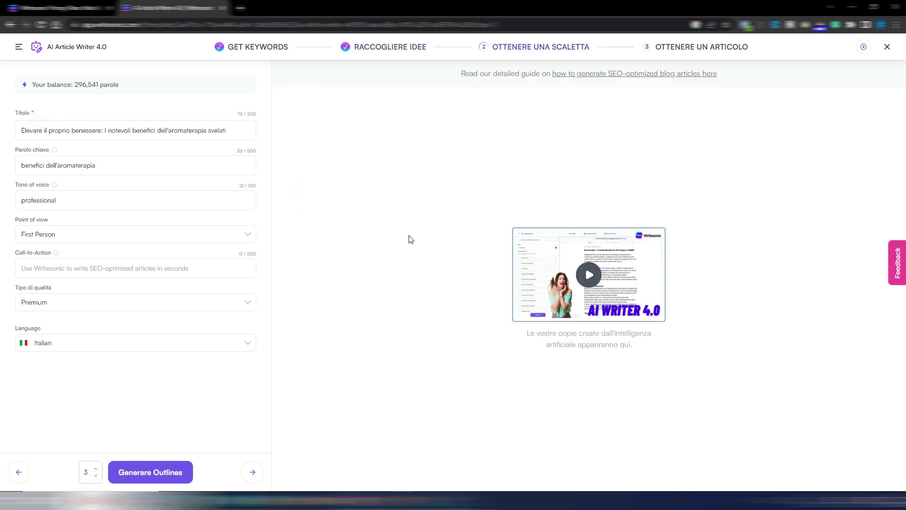
left_click(96, 476)
left_click(145, 472)
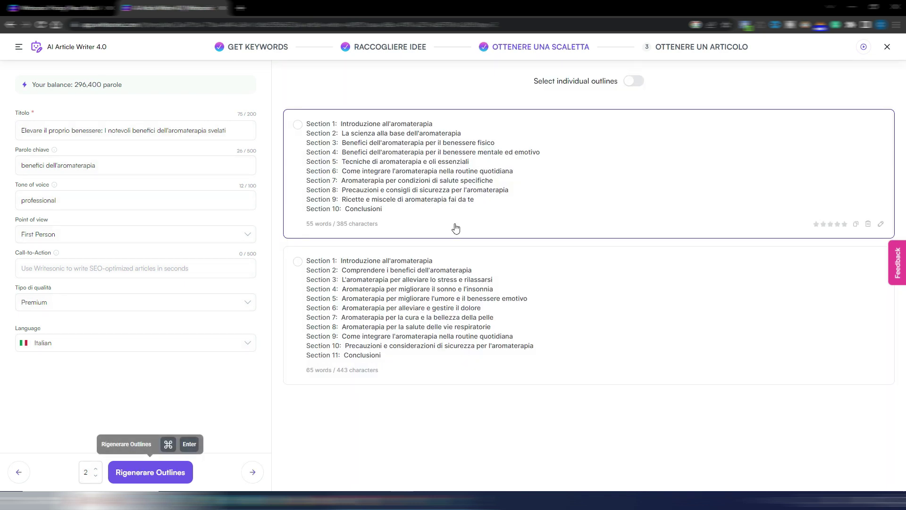
Step: Choose the ten-section outline, look over its sections and settings, and generate the article
left_click(299, 126)
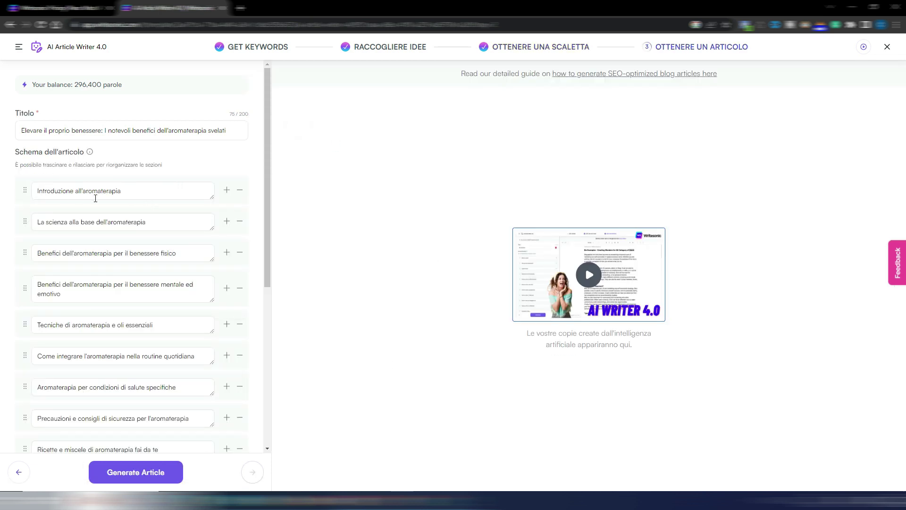
scroll(134, 394, "down", 5)
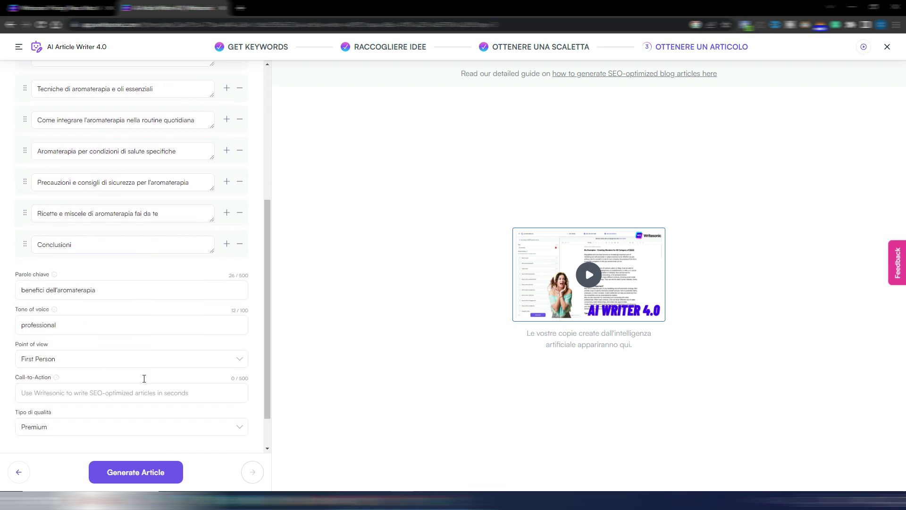
scroll(153, 355, "down", 1)
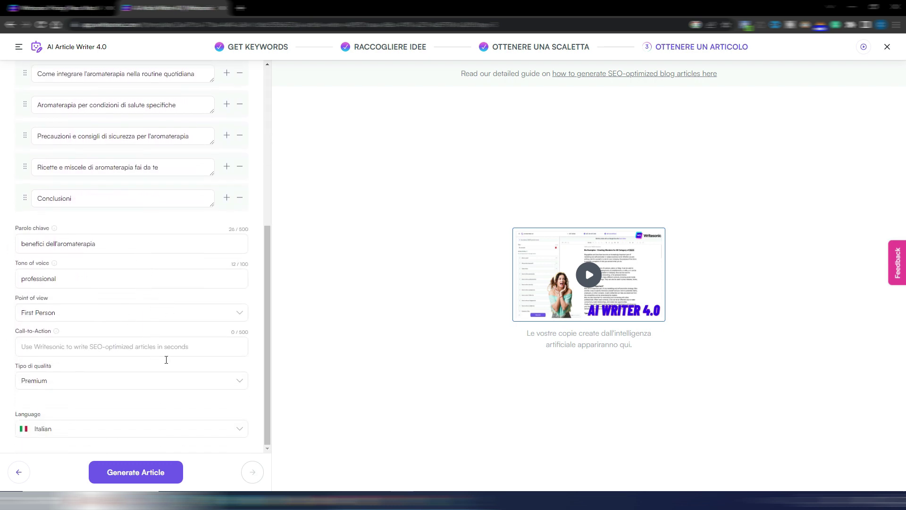
left_click(149, 474)
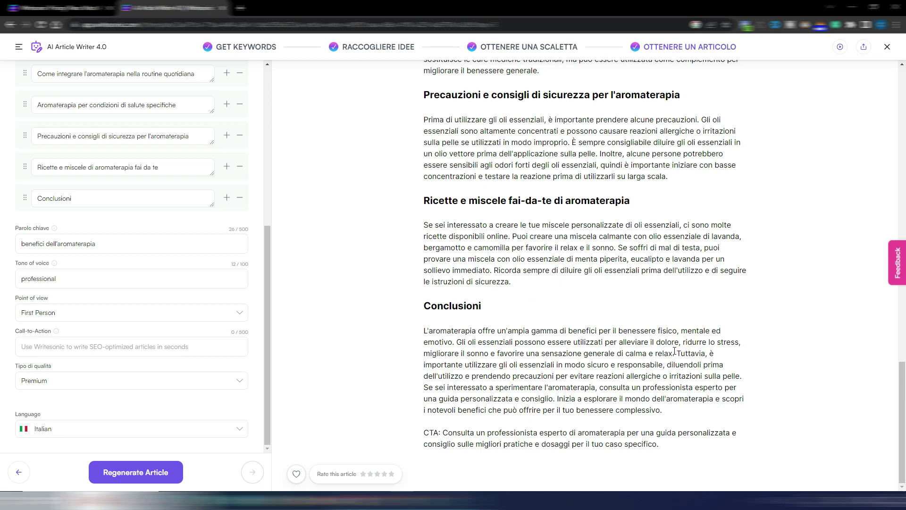
Step: Read through the generated article from title image to conclusions, comparing its section headings with the chosen outline
scroll(675, 351, "up", 8)
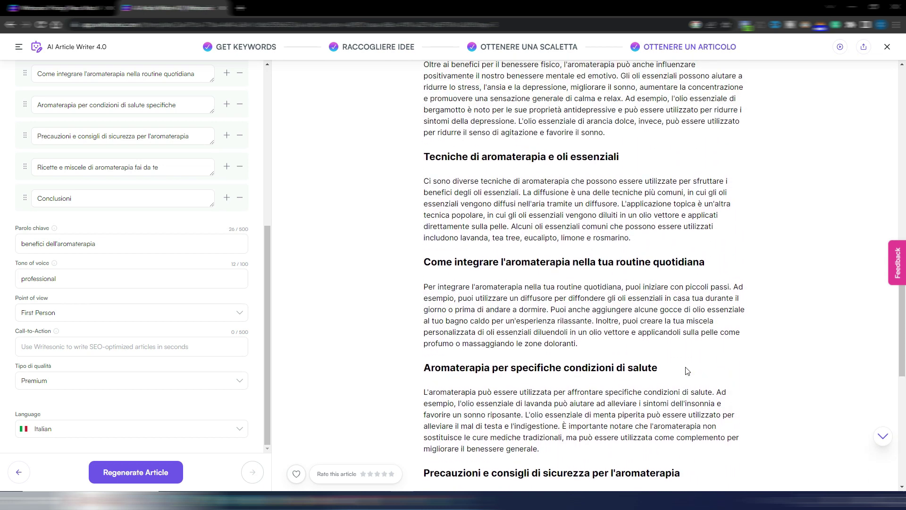
scroll(687, 371, "up", 15)
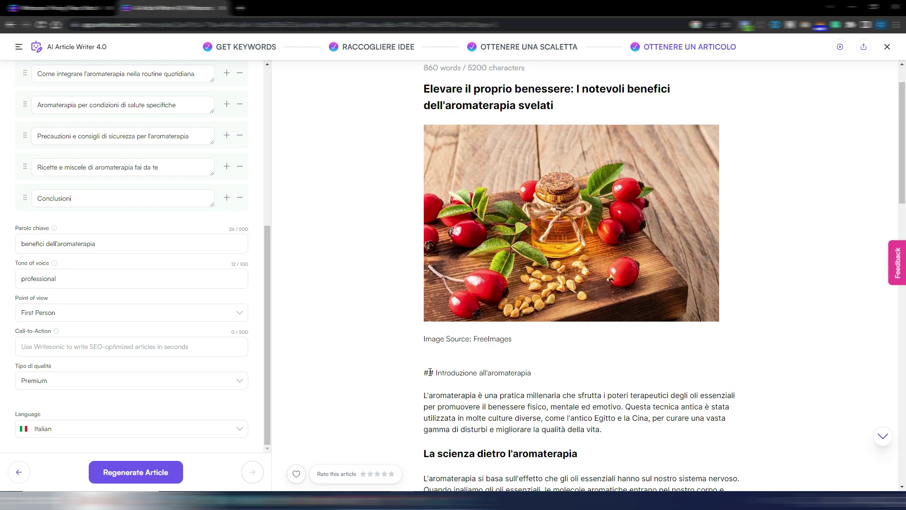
scroll(449, 212, "up", 1)
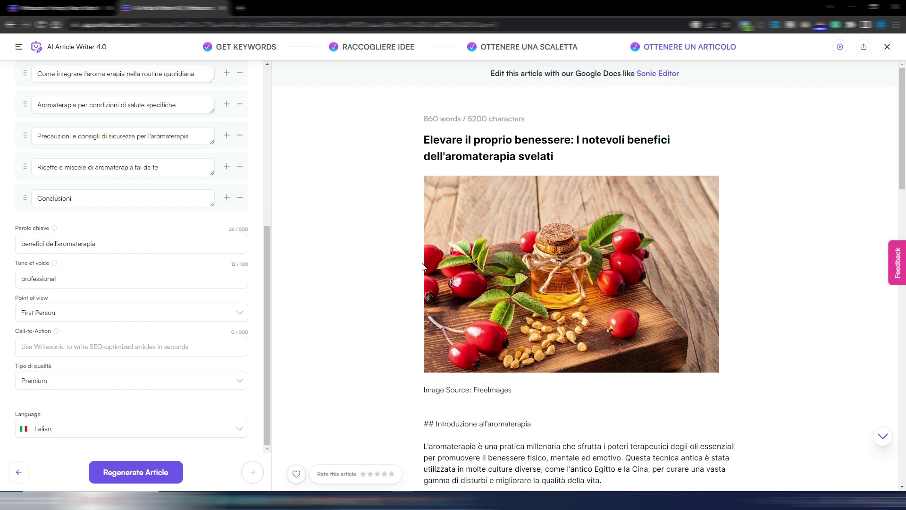
left_click_drag(267, 242, 264, 74)
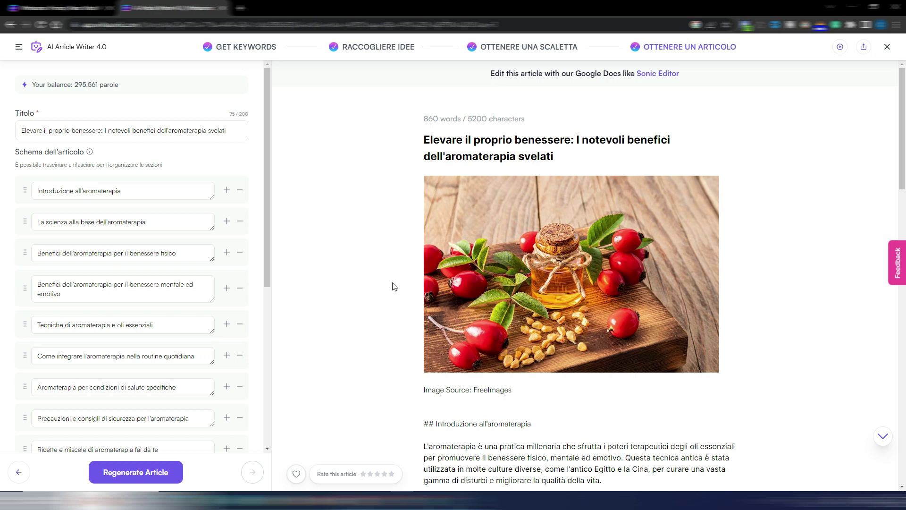
scroll(394, 286, "down", 5)
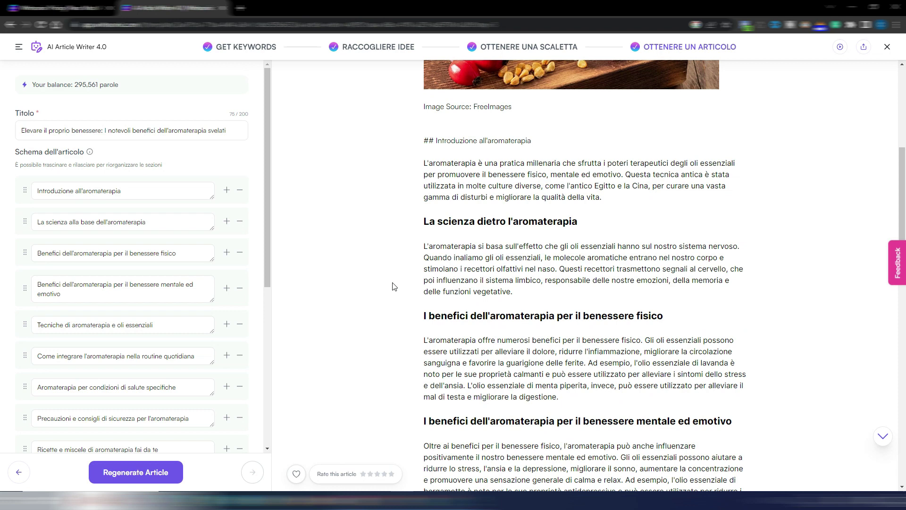
scroll(394, 286, "down", 3)
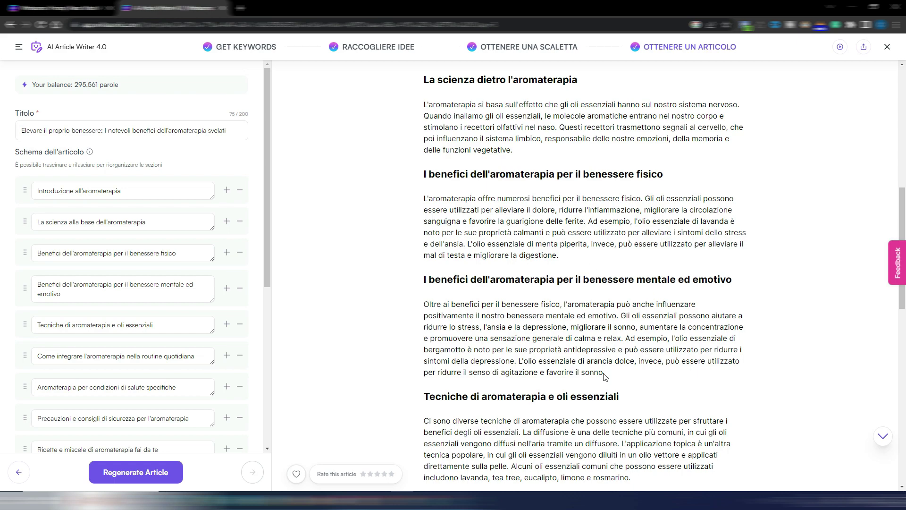
scroll(597, 391, "down", 12)
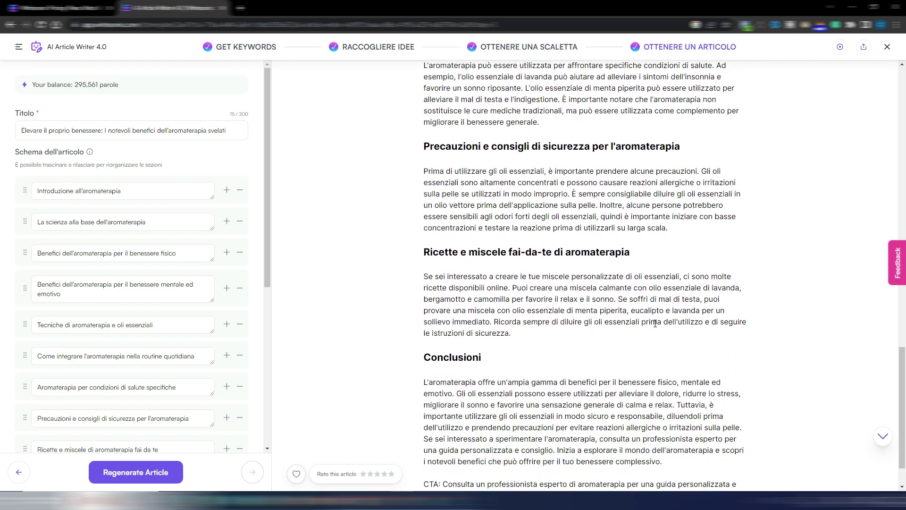
scroll(564, 285, "down", 1)
scroll(581, 295, "up", 4)
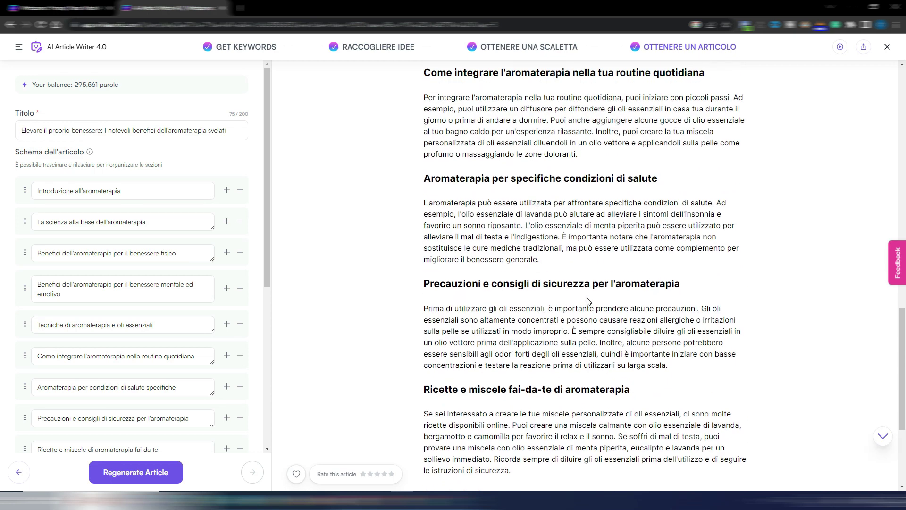
scroll(588, 300, "up", 7)
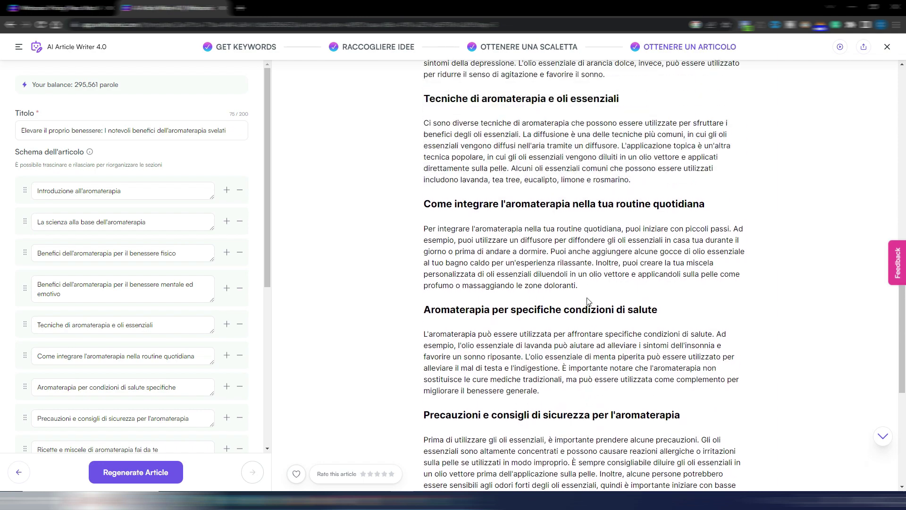
scroll(588, 300, "up", 10)
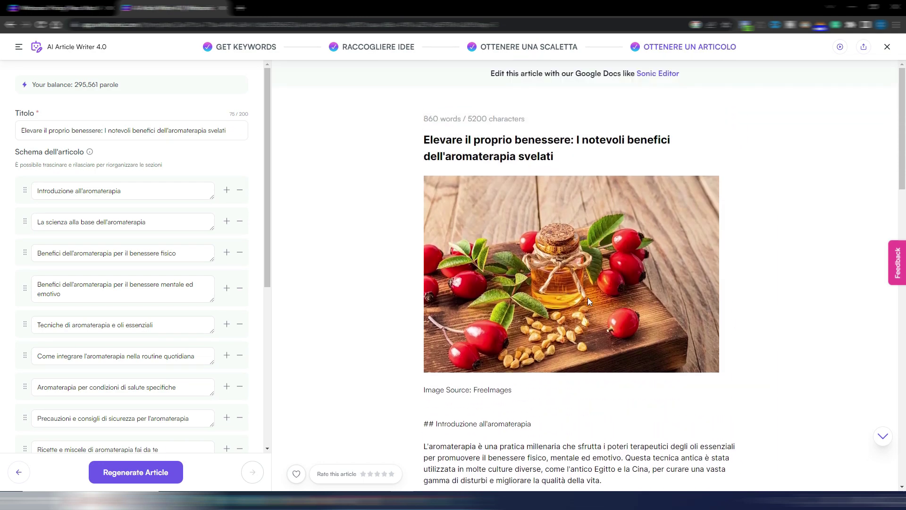
scroll(588, 298, "down", 8)
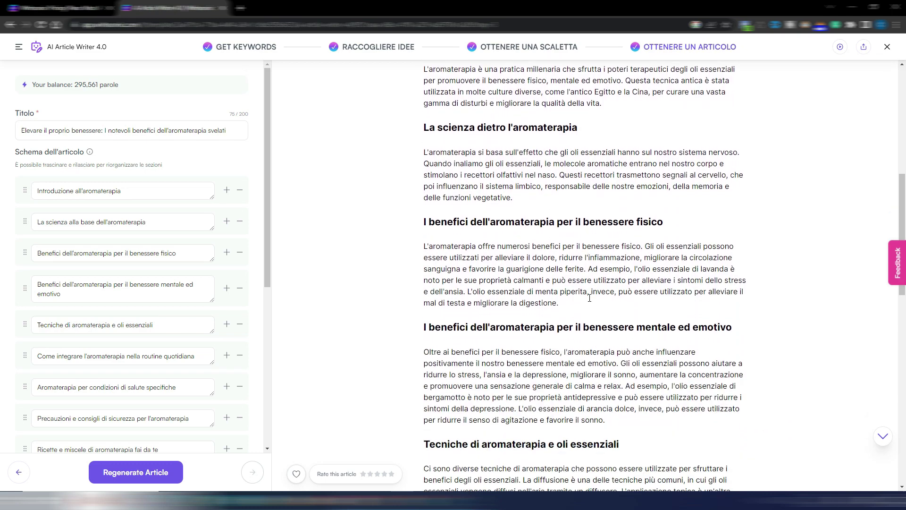
scroll(589, 297, "down", 3)
scroll(588, 303, "up", 11)
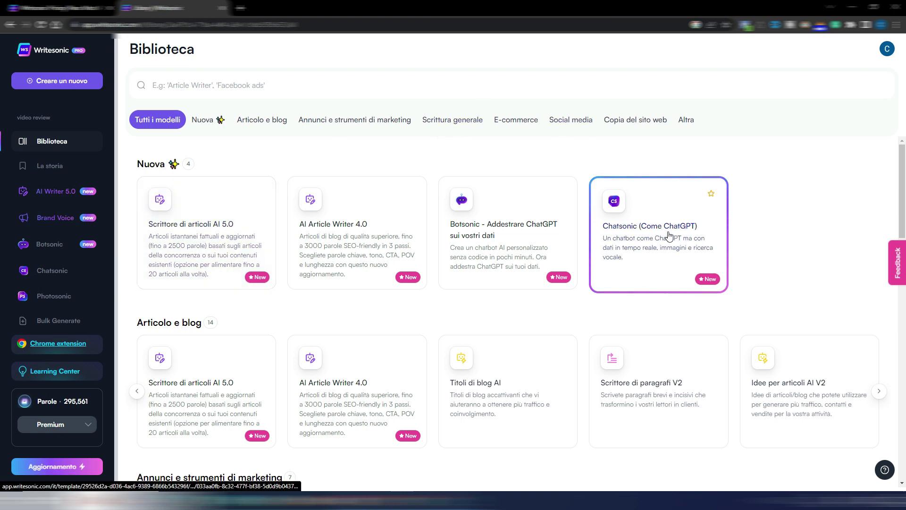
Step: Open Chatsonic from the template library and check how including the latest Google data affects the word charge
left_click(645, 230)
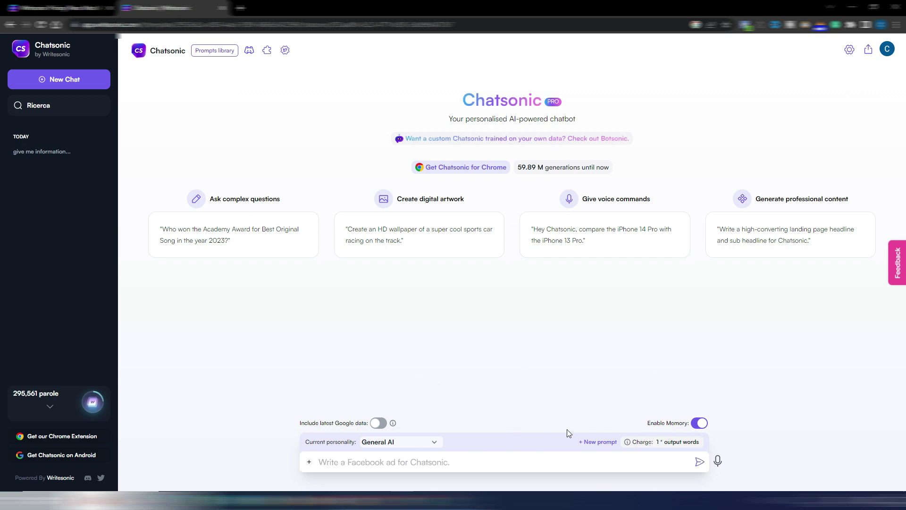
left_click(377, 425)
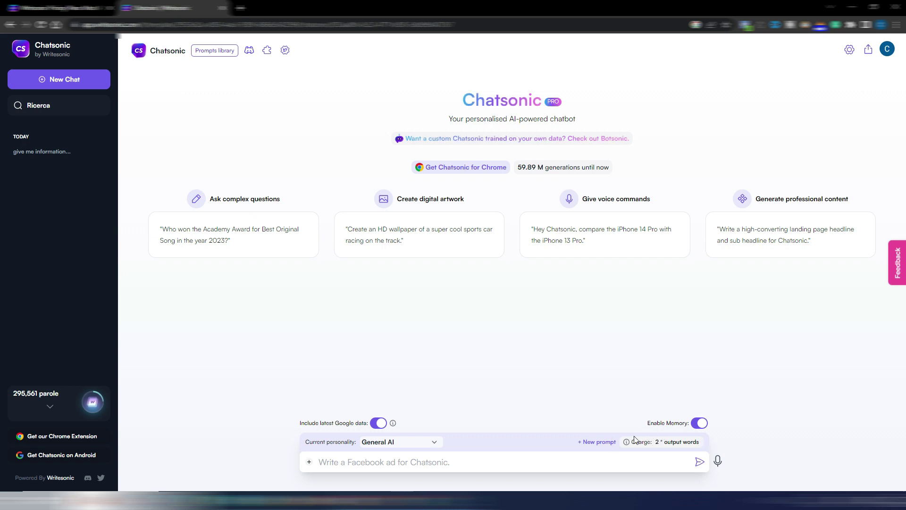
left_click(377, 423)
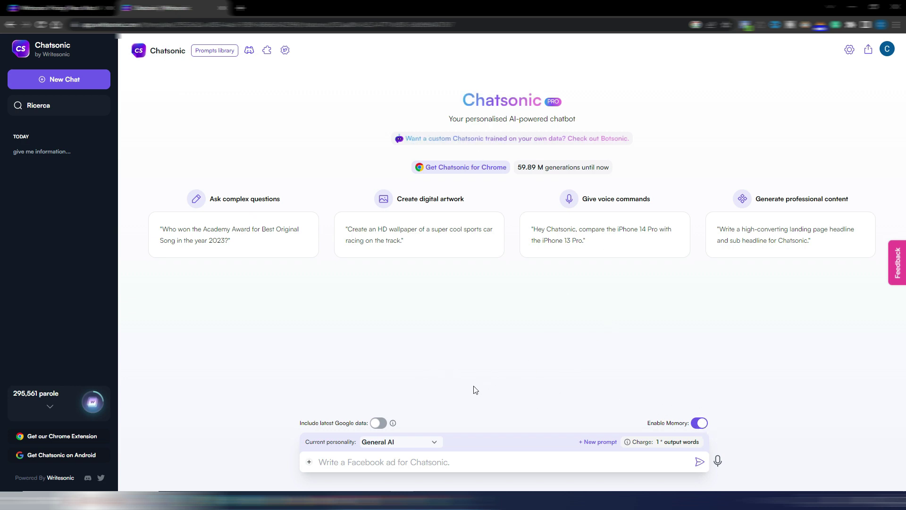
Step: Try the English Translator personality and attempt to include the latest Google data with it
left_click(431, 441)
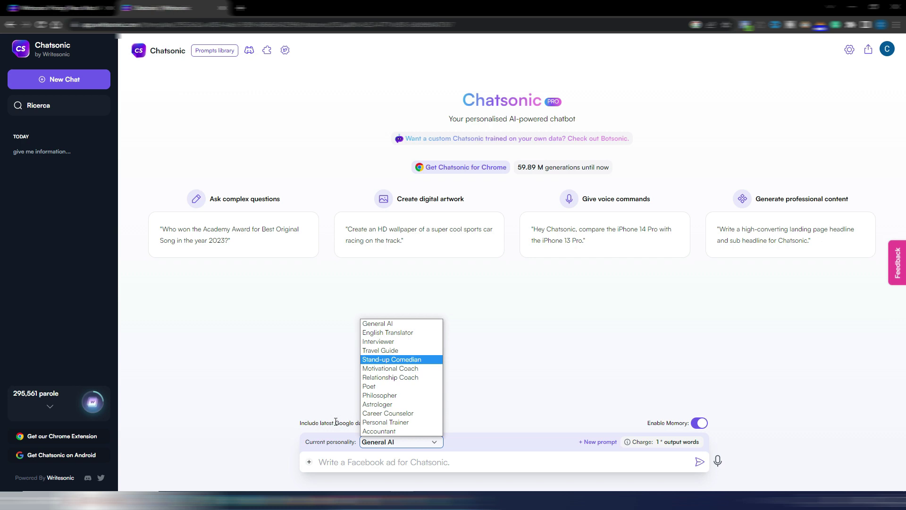
left_click(417, 332)
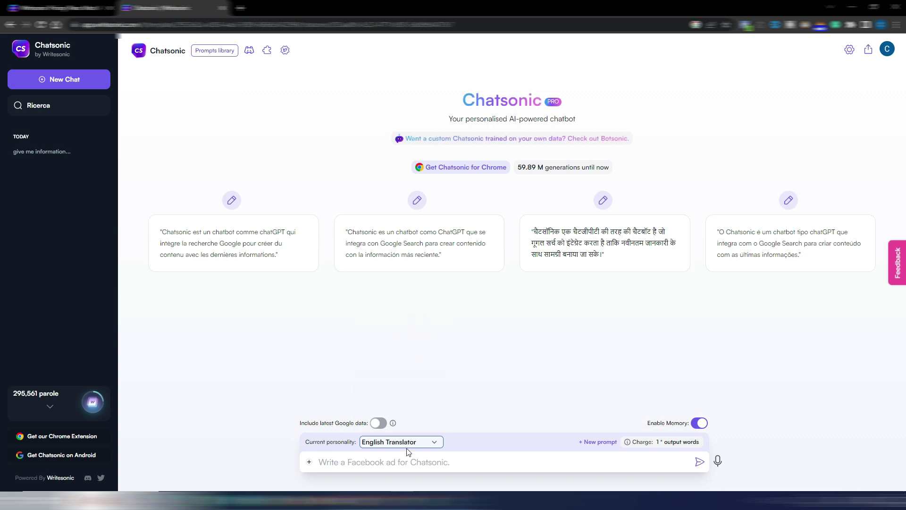
left_click(371, 461)
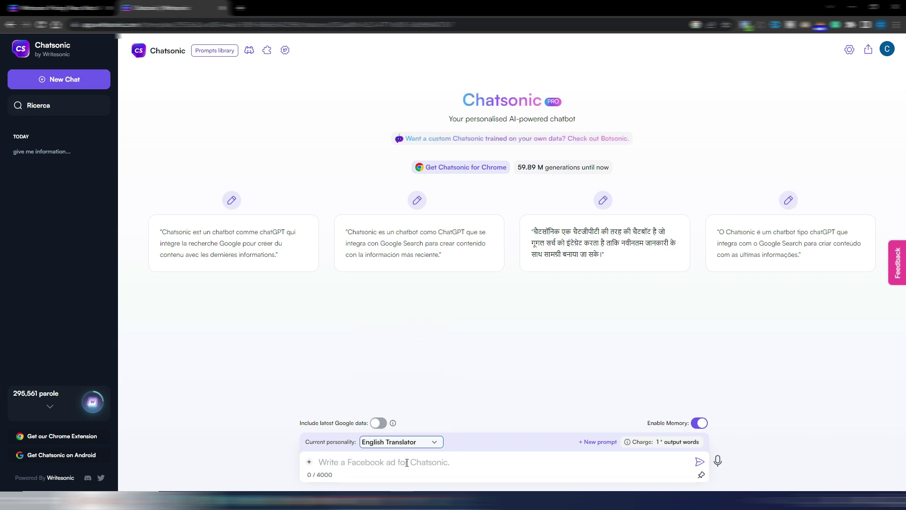
left_click(379, 424)
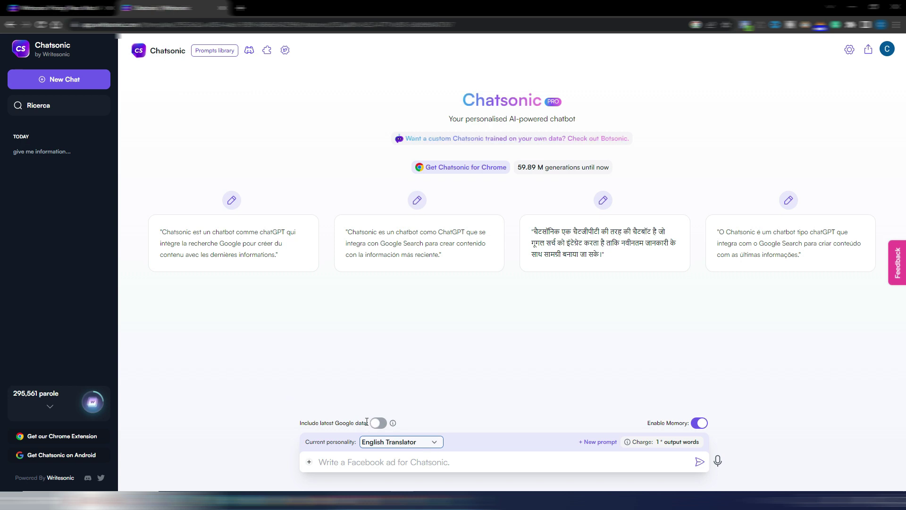
left_click(382, 424)
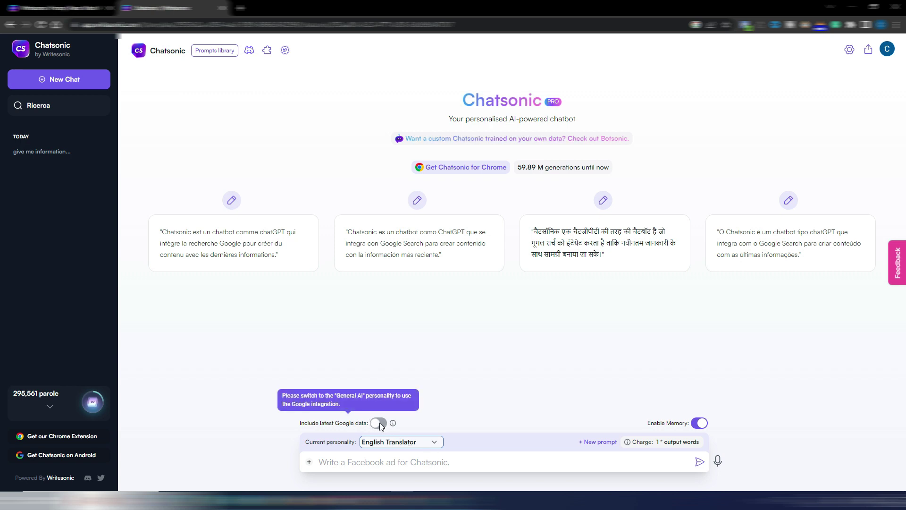
Step: Using General AI with the latest Google data included, ask "dammi la griglia di partenza del gran premio di F1 di Austria 2023"
left_click(422, 442)
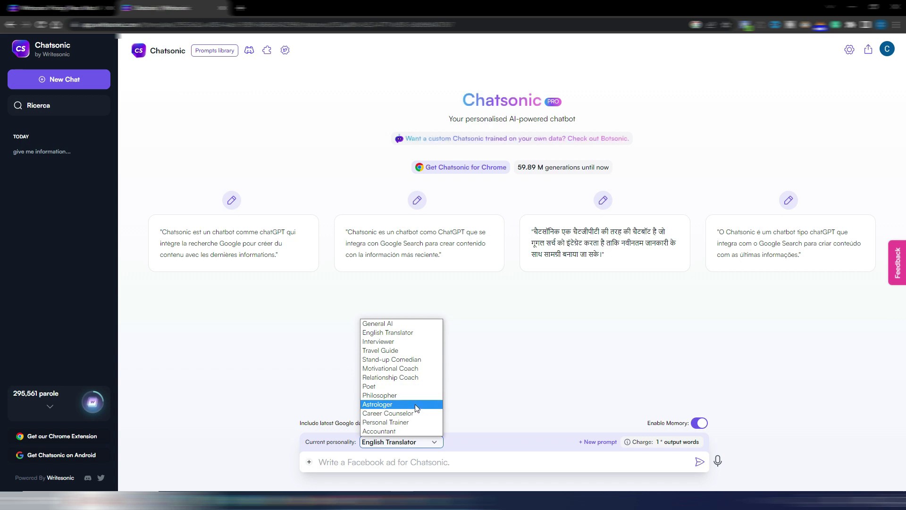
left_click(398, 324)
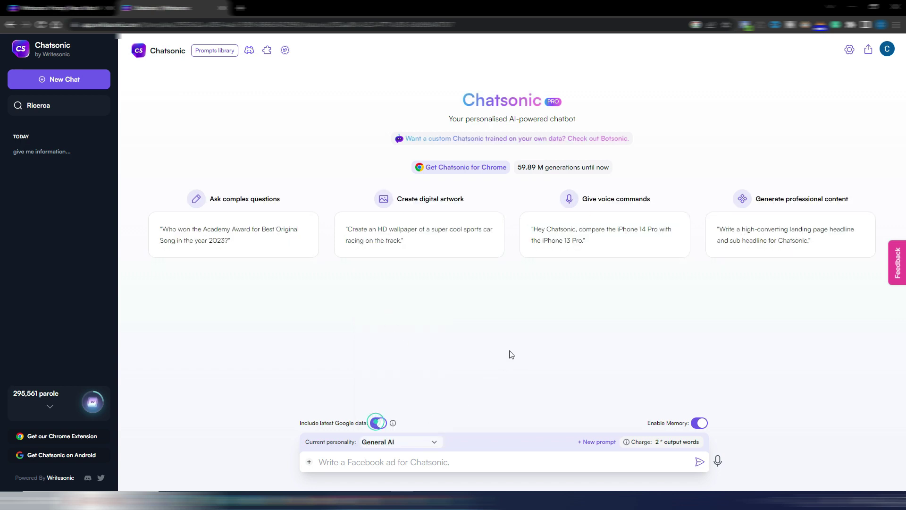
left_click(398, 463)
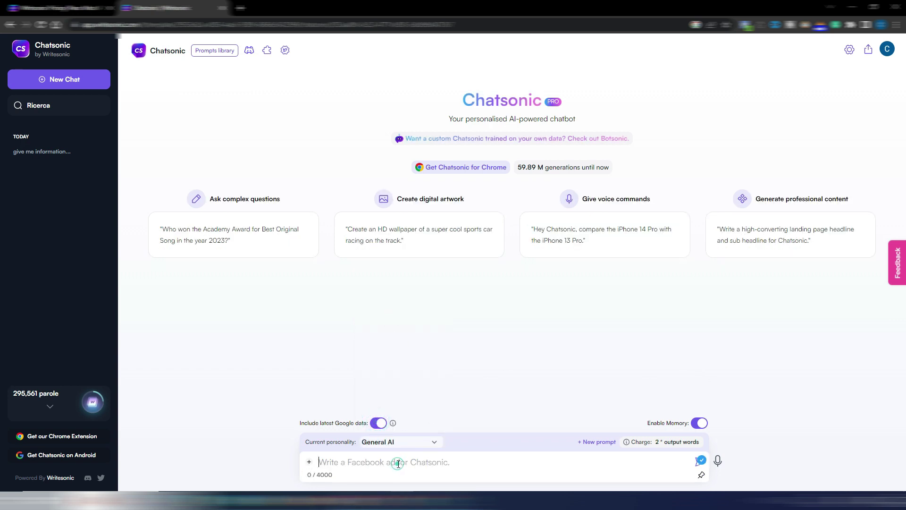
type("dammi la griglia di partenza del gran premio di F1 di Austria 2023")
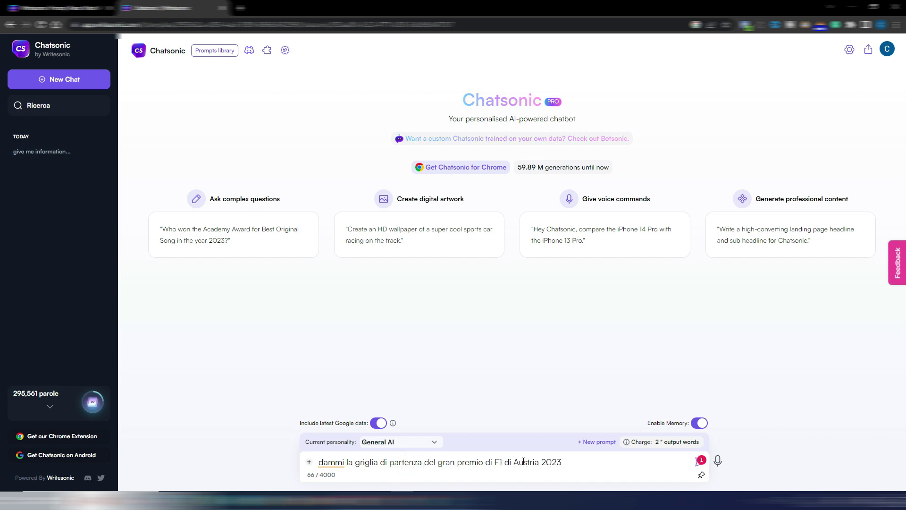
left_click(571, 462)
key("Return")
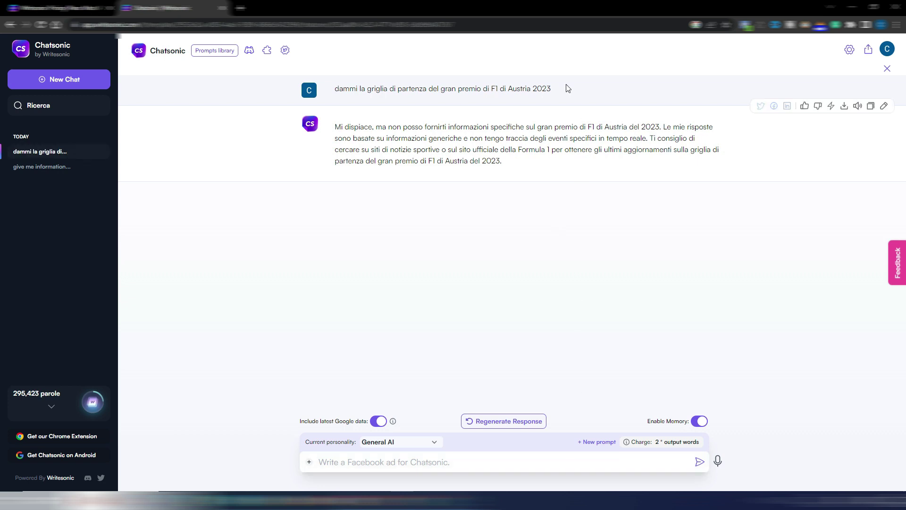
Step: Ask "dammi la griglia di partenza del gran premio di F1 di Austria 2023" again with the latest Google data included, and turn that option off
left_click(378, 425)
left_click(378, 425)
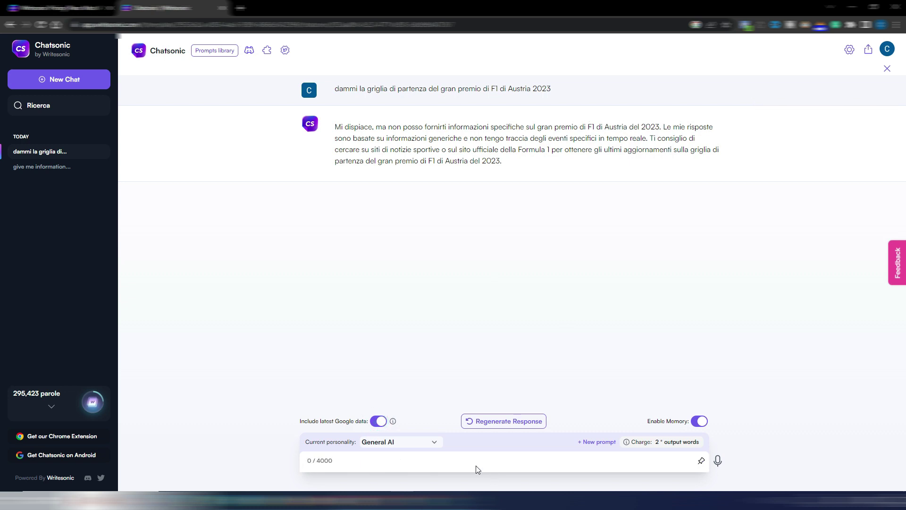
left_click(425, 459)
type("dammi la griglia di partenza del gran premio di F1 di Austria 2023")
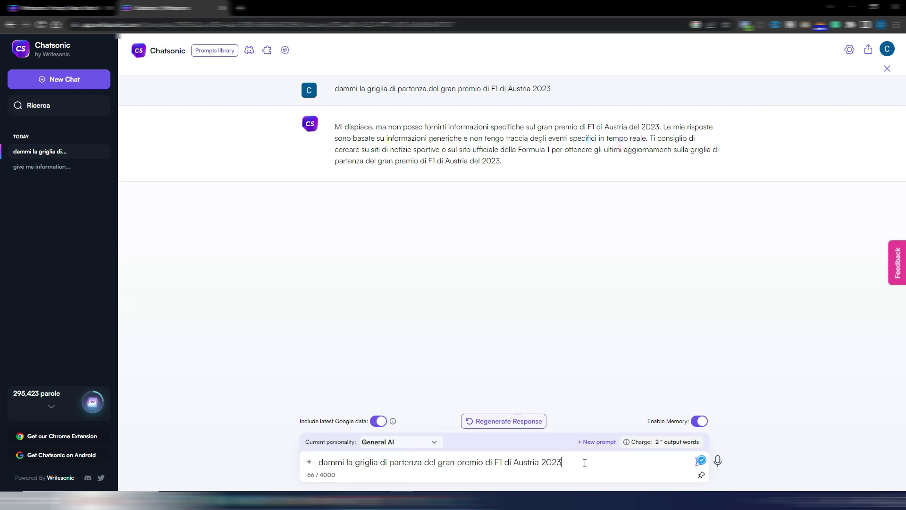
key("Return")
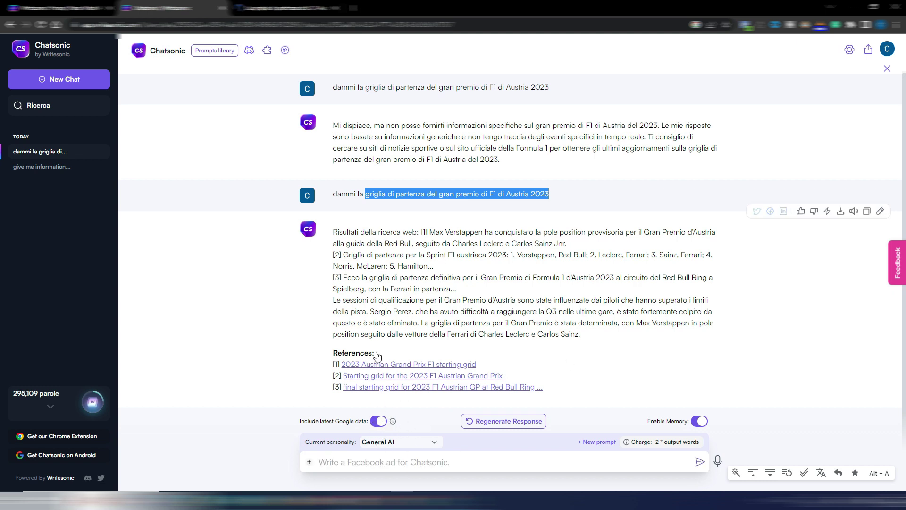
left_click(378, 421)
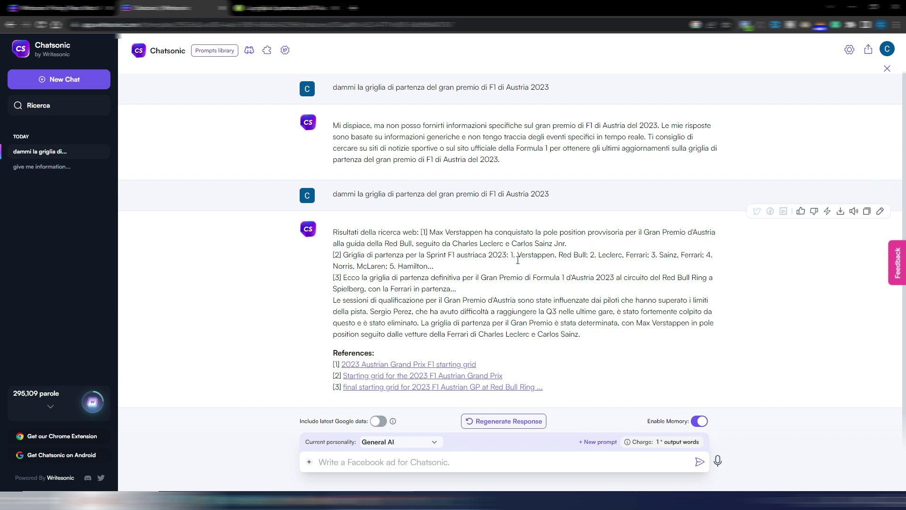
Step: Open Botsonic from the template library and view the sources available for training the "test" bot
left_click(39, 45)
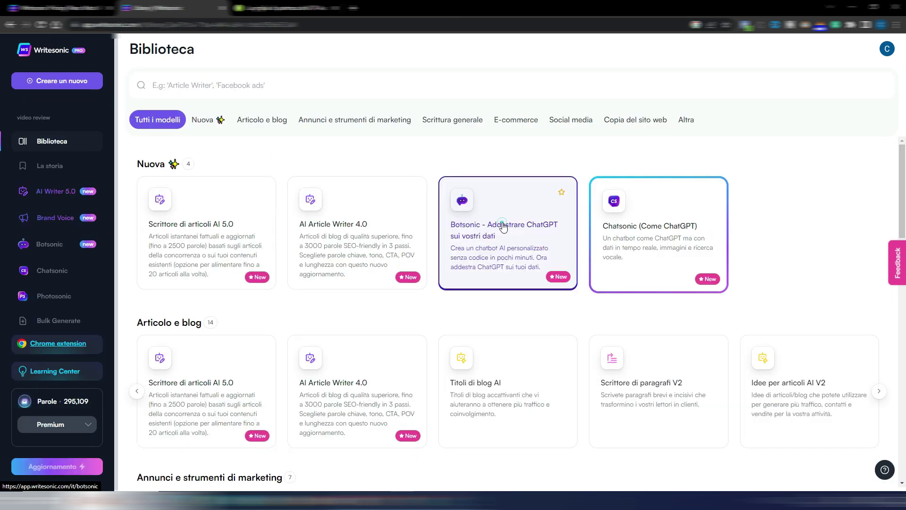
left_click(502, 227)
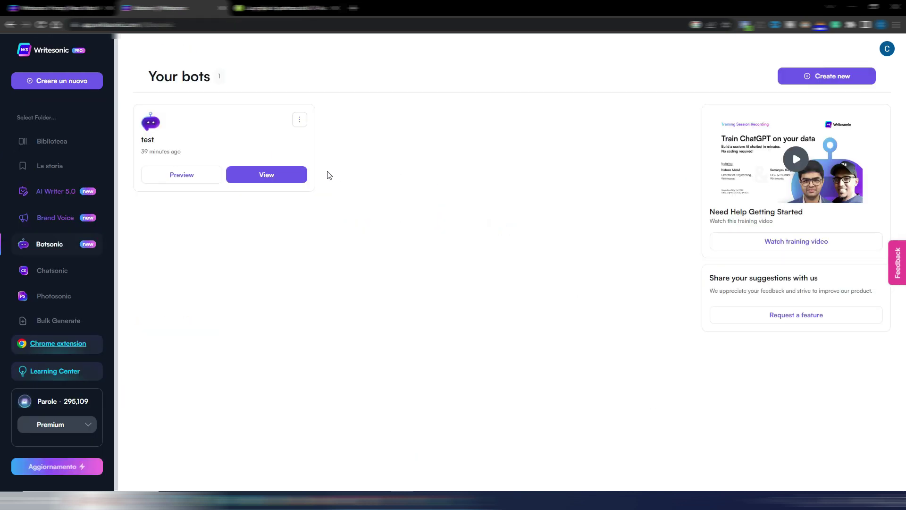
left_click(234, 178)
left_click(259, 178)
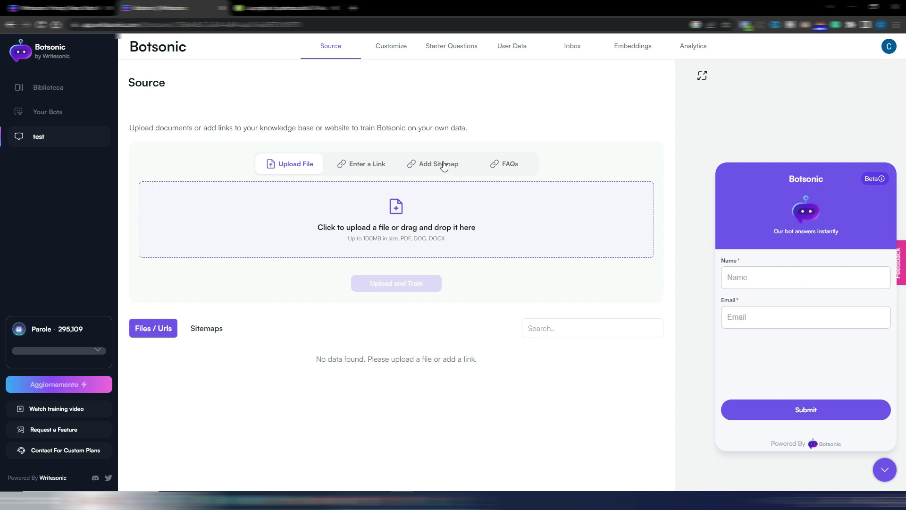
Step: Review the bot's customization settings and try to open its starter questions
left_click(392, 49)
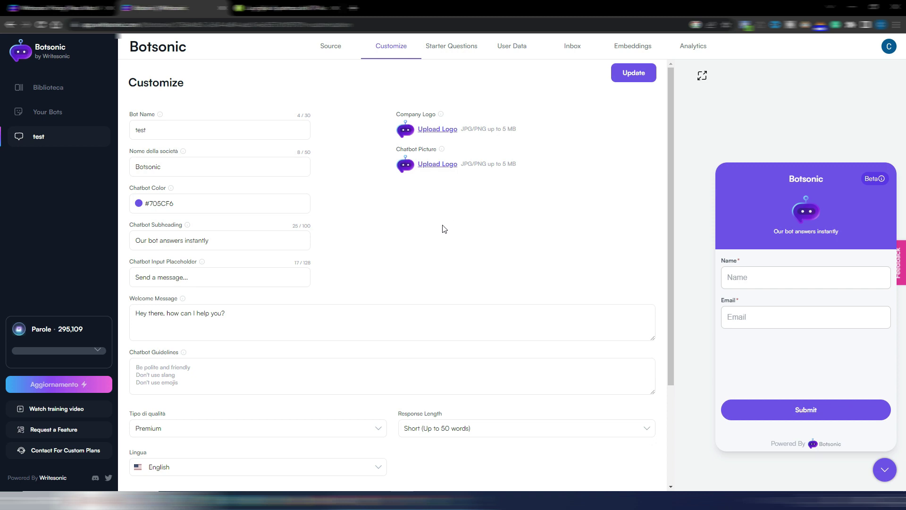
left_click(454, 46)
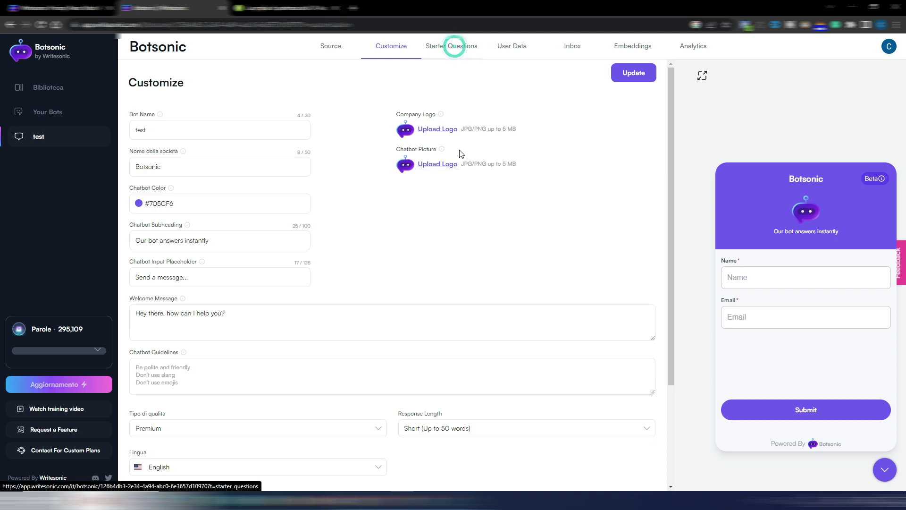
left_click(450, 46)
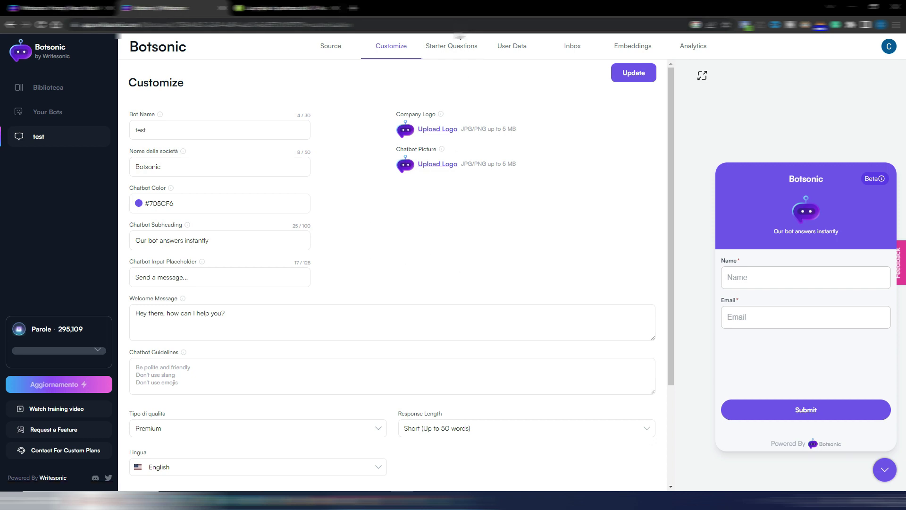
left_click(457, 42)
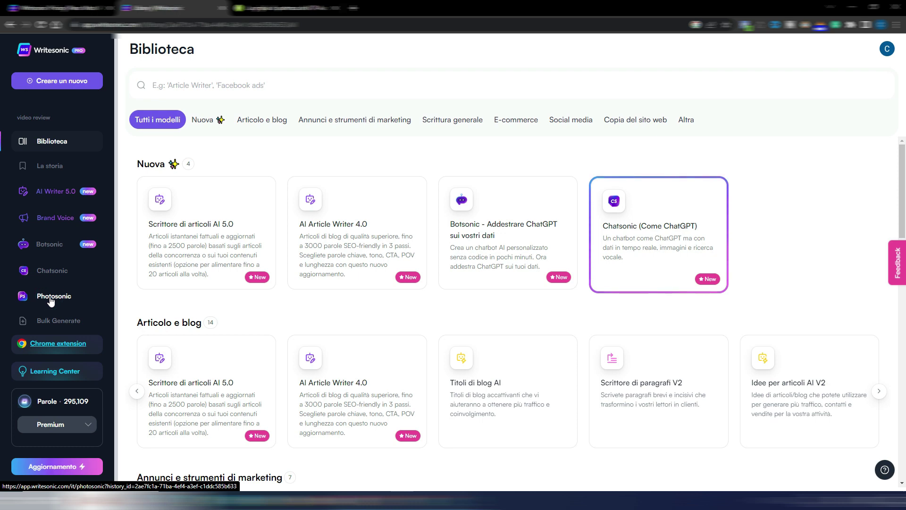
Step: Open Photosonic and check the premium word cost of one generation and the image format choices
left_click(51, 298)
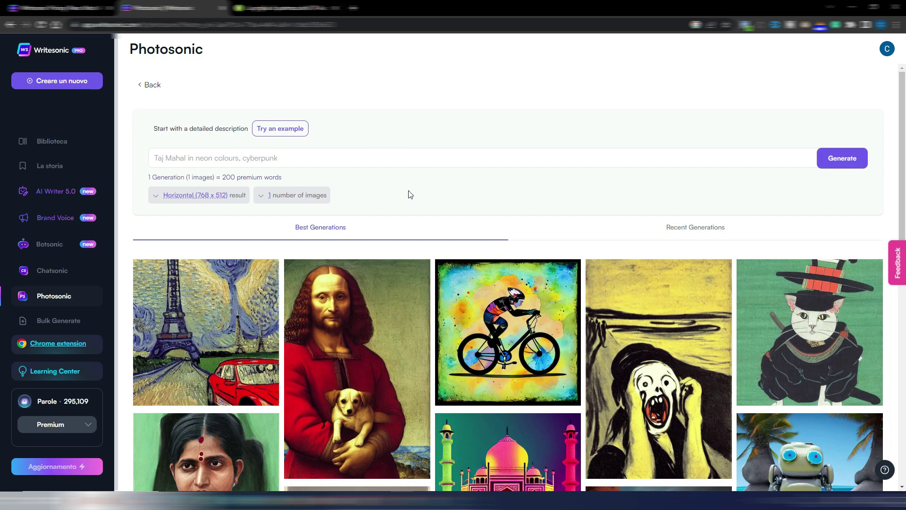
double_click(223, 177)
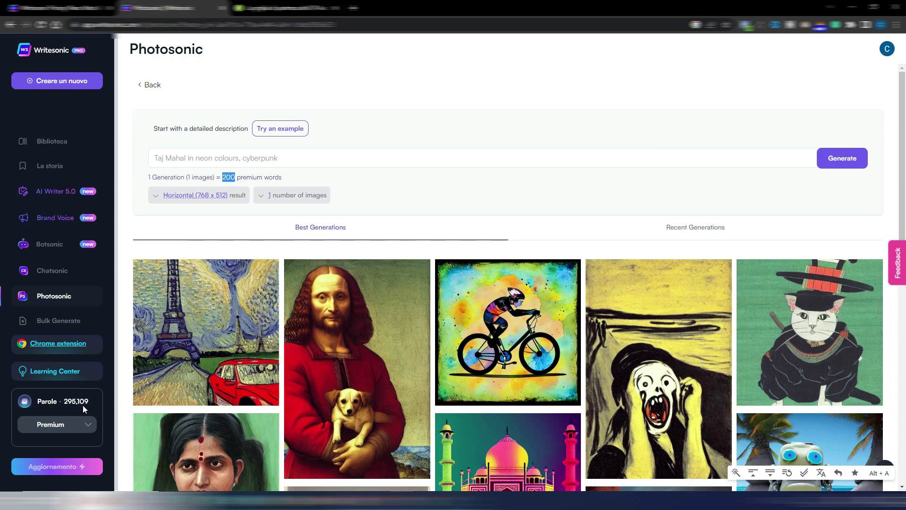
left_click(156, 196)
left_click(182, 243)
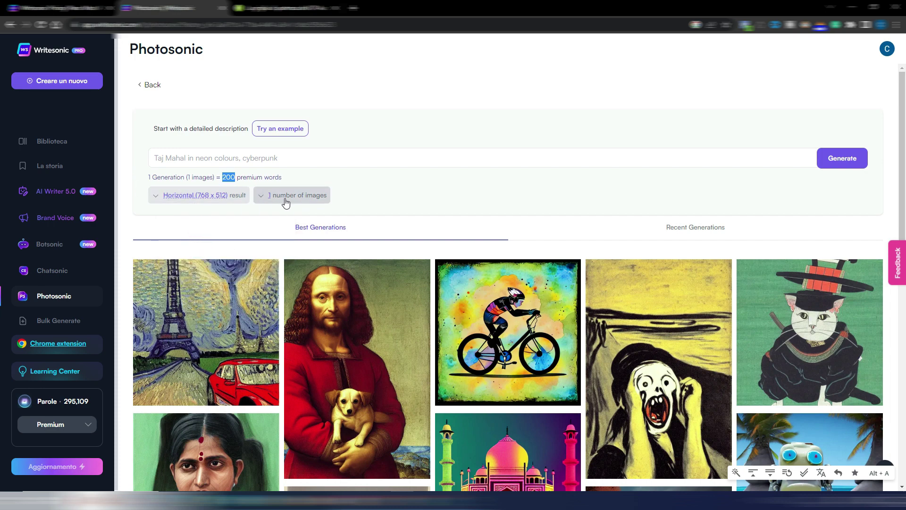
Step: Check how choosing 2 images changes the generation cost, and set the number of images back to 1
left_click(263, 198)
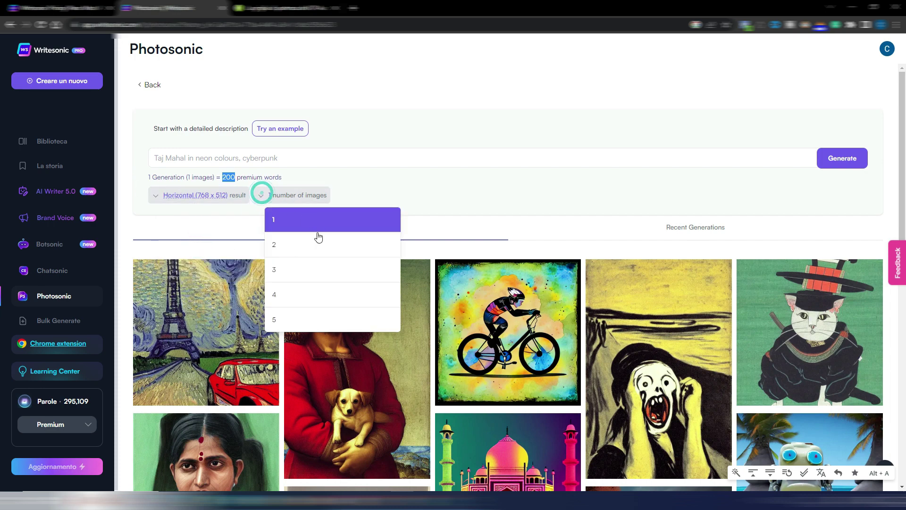
left_click(282, 246)
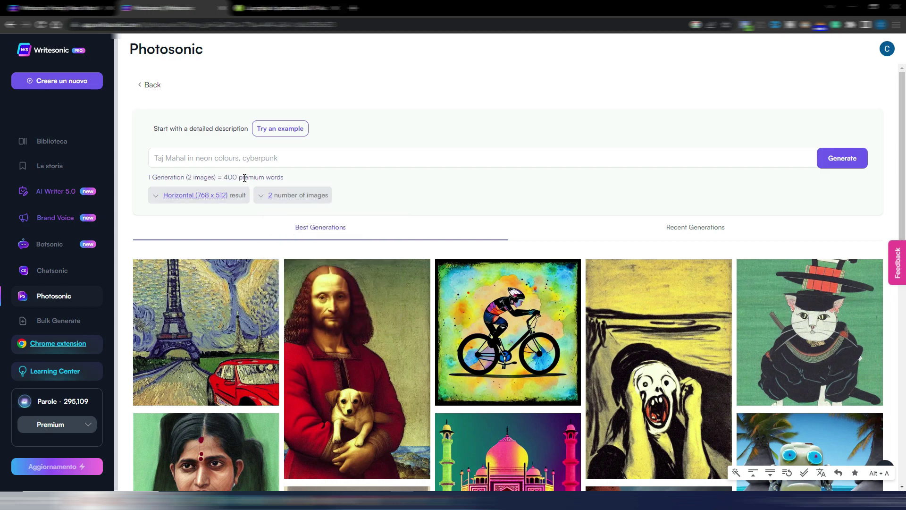
left_click(262, 197)
left_click(280, 222)
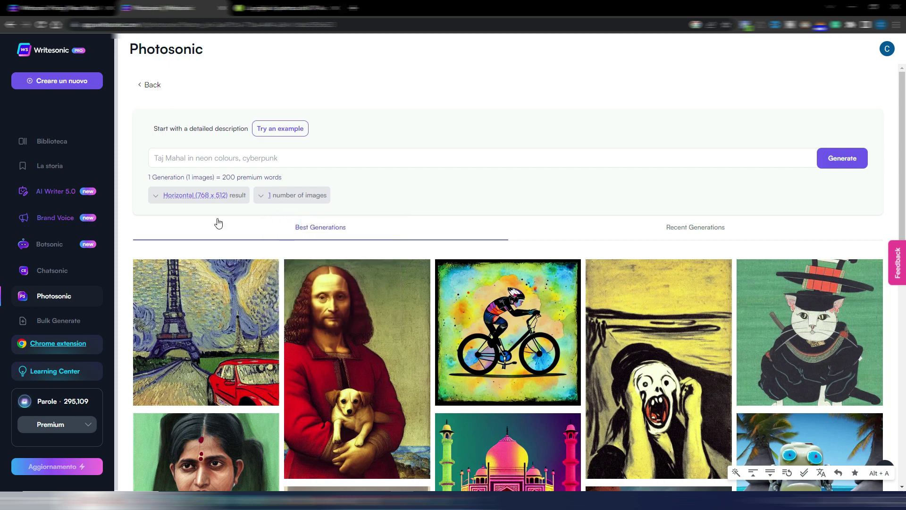
Step: Fill in an example description and generate one horizontal 768 x 512 image from it
left_click(280, 130)
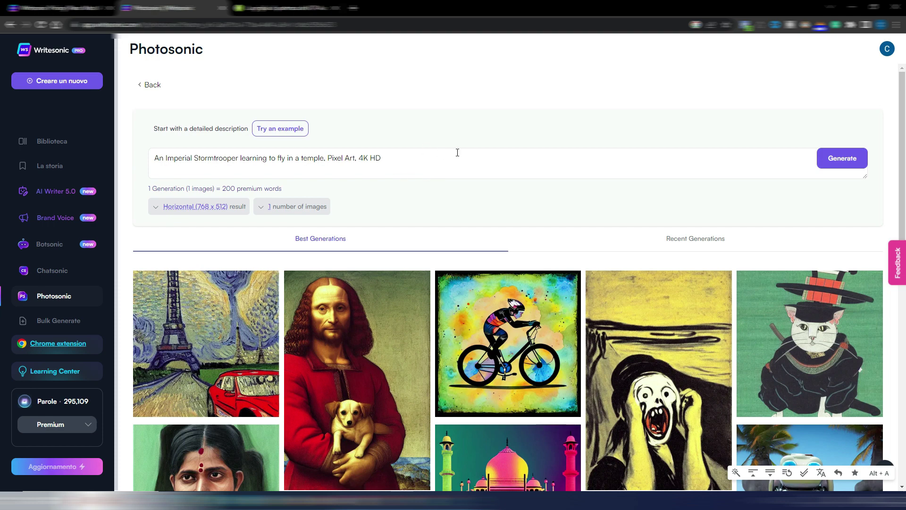
left_click(848, 162)
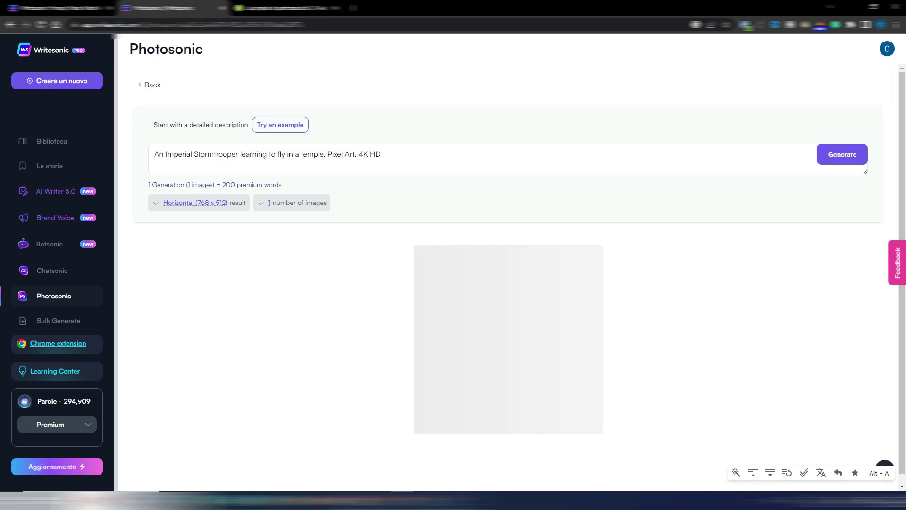
scroll(231, 352, "down", 1)
scroll(231, 351, "up", 1)
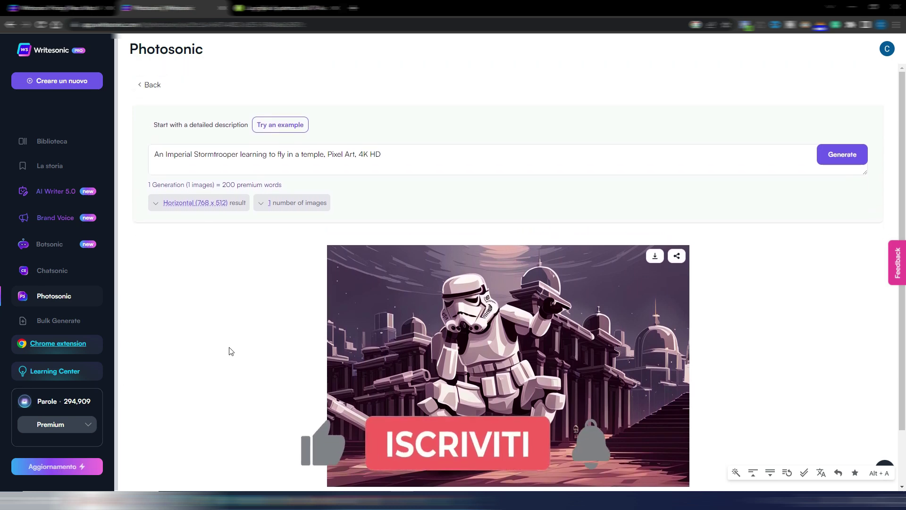
scroll(231, 351, "down", 1)
scroll(231, 348, "up", 1)
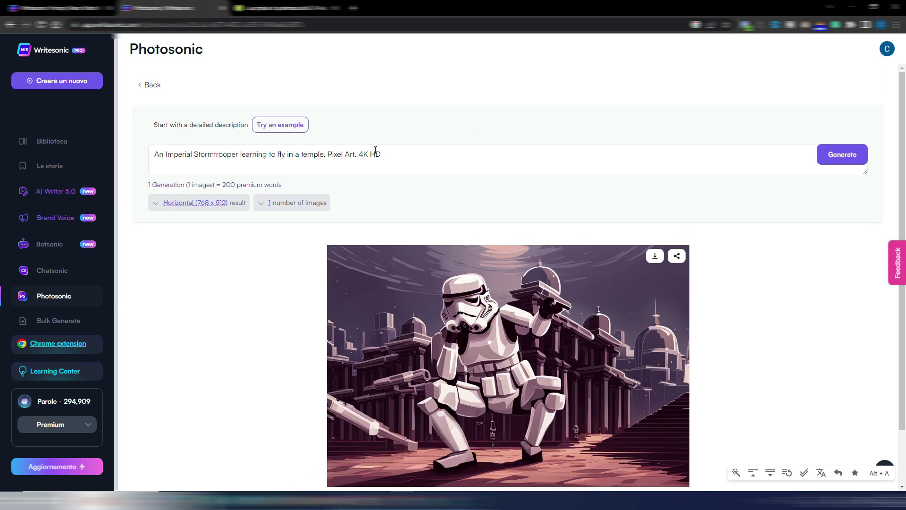
Step: Replace "Pixel Art" with "Photographic" in the Imperial Stormtrooper description and generate the image again
double_click(347, 156)
left_click(332, 155, "shift")
type("Photographic")
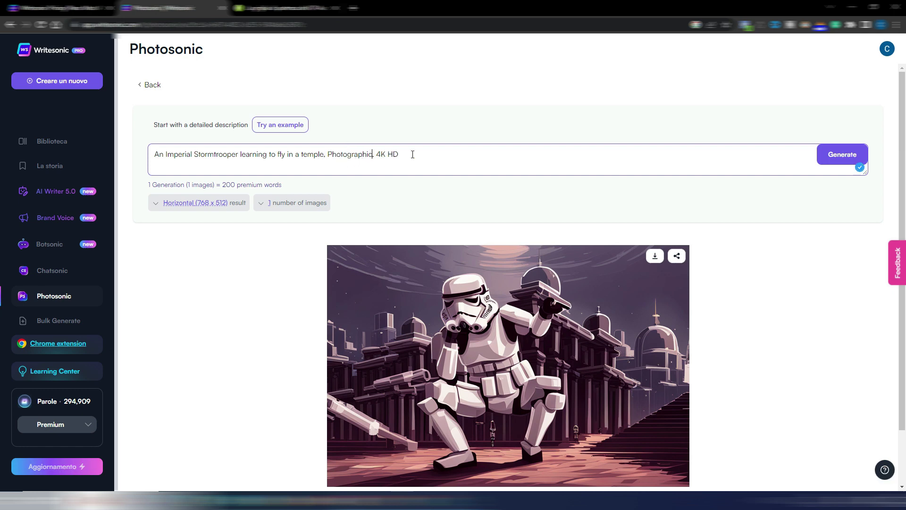
left_click(839, 159)
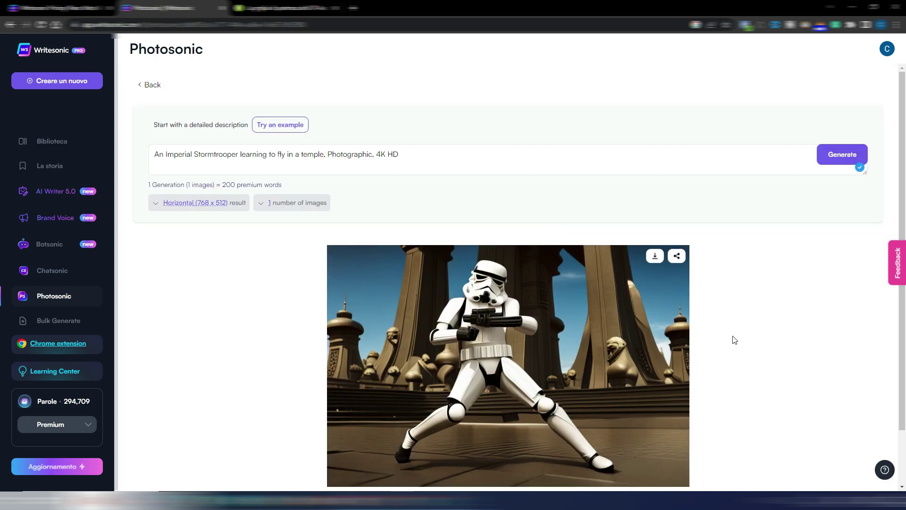
scroll(606, 308, "down", 1)
scroll(606, 309, "up", 1)
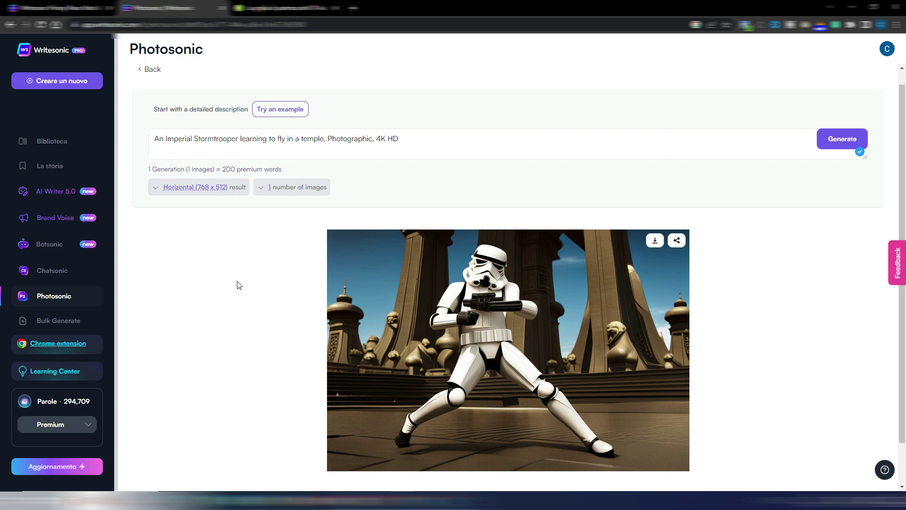
Step: Open Bulk Generate and look through the available content types down to the YouTube ones without changing the selection
left_click(48, 325)
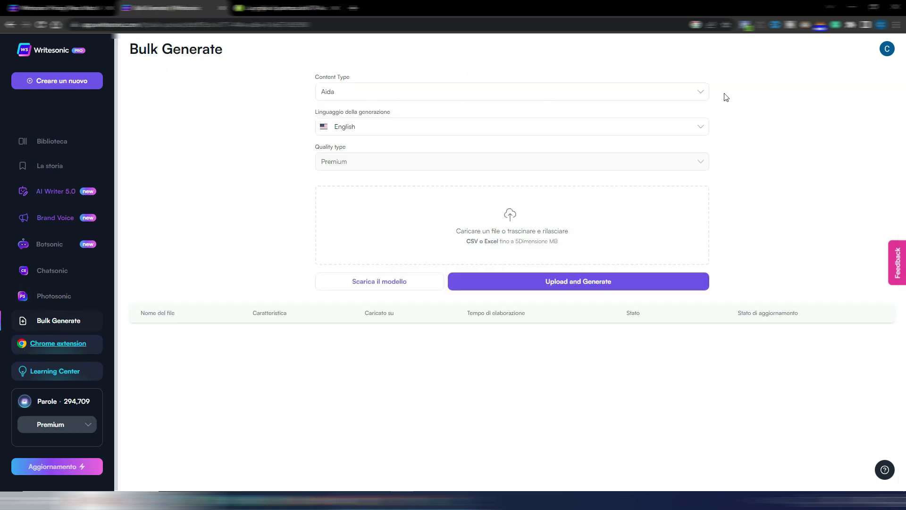
left_click(702, 92)
scroll(597, 149, "down", 3)
scroll(597, 148, "down", 10)
scroll(597, 148, "down", 3)
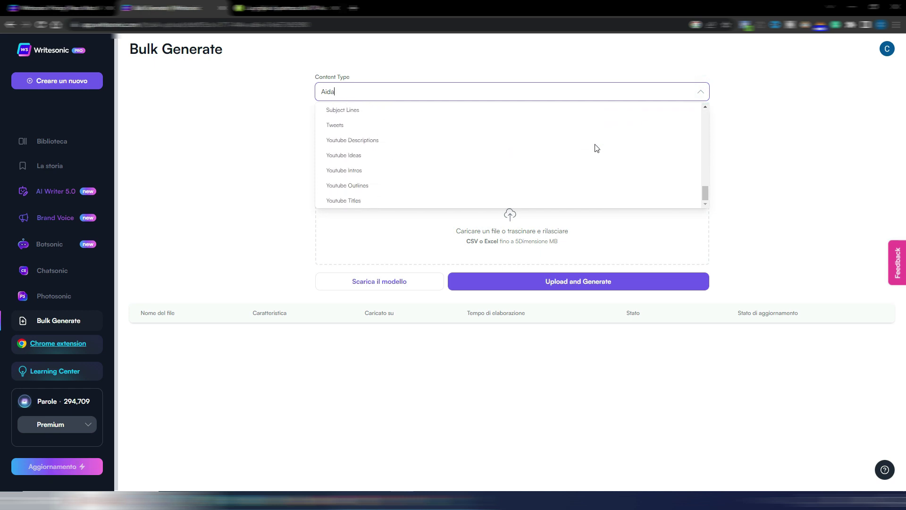
left_click(832, 217)
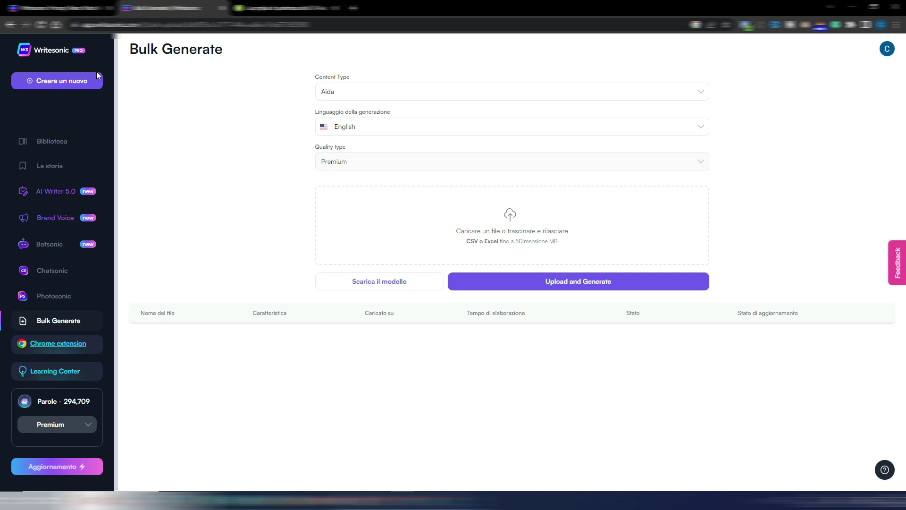
Step: Open a new Sonic Editor document from the article and blog templates in the library
left_click(42, 47)
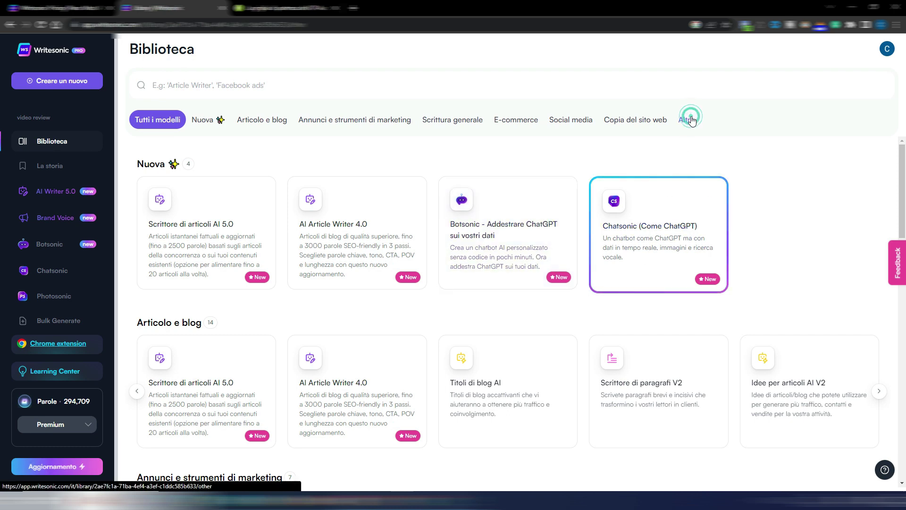
left_click(262, 119)
scroll(320, 158, "down", 4)
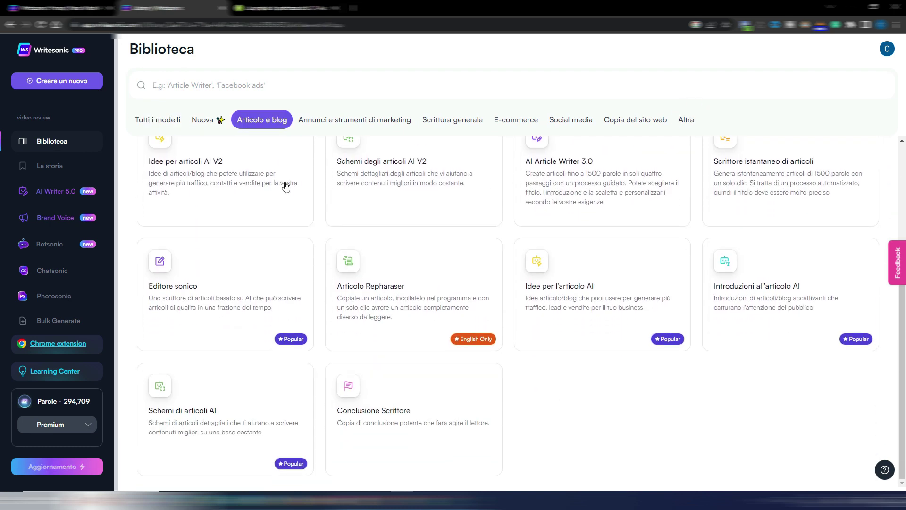
left_click(178, 289)
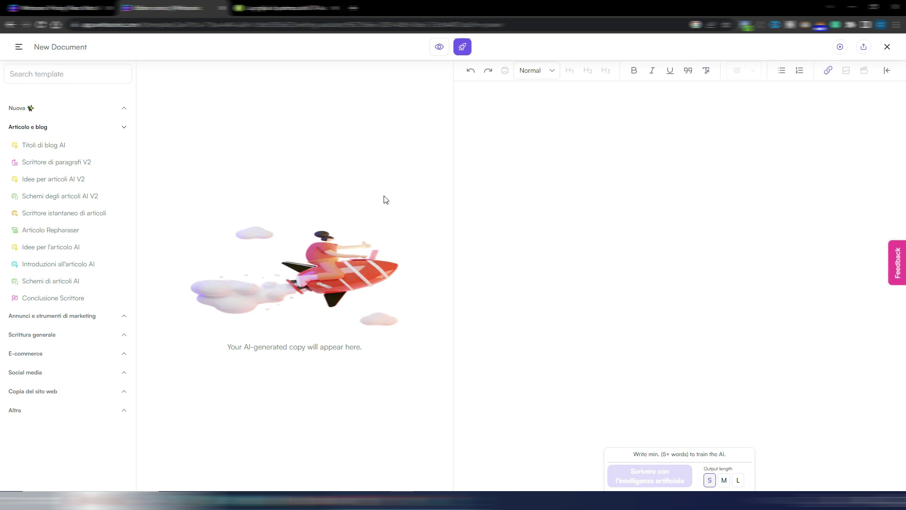
Step: Generate short AI text from the line "genera 3 idee di titolo per un articolo sui benefici dell'aromaterapia" and select the paragraph below the titles
left_click(483, 97)
type("nera 3 idee di titolo per un articolo sui benefici dell'aromaterapia")
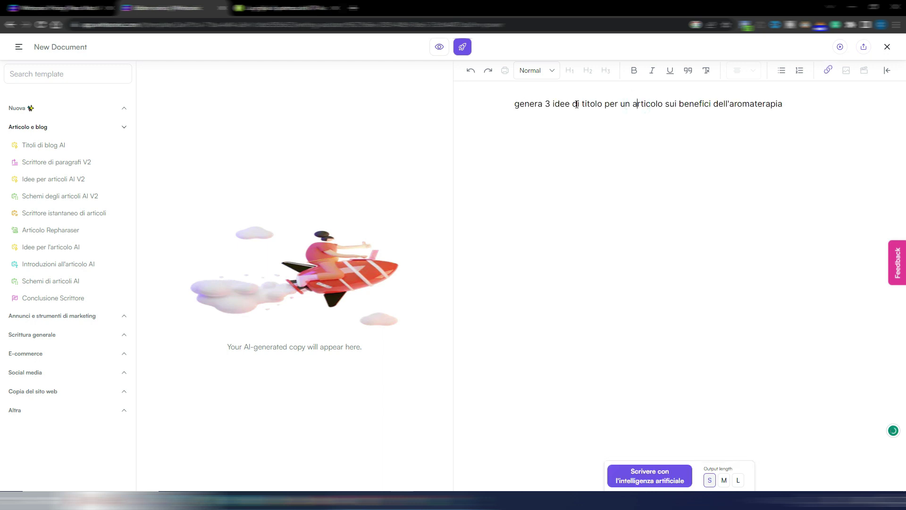
left_click(797, 103)
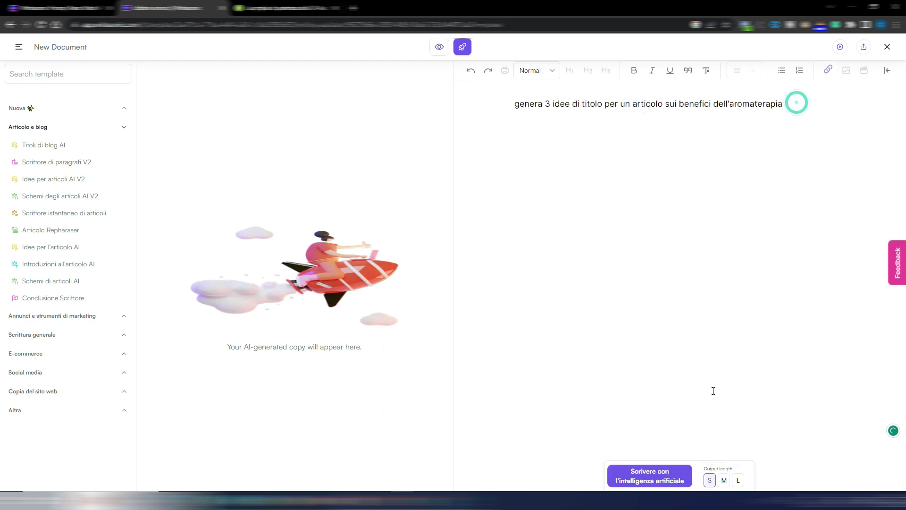
left_click(657, 480)
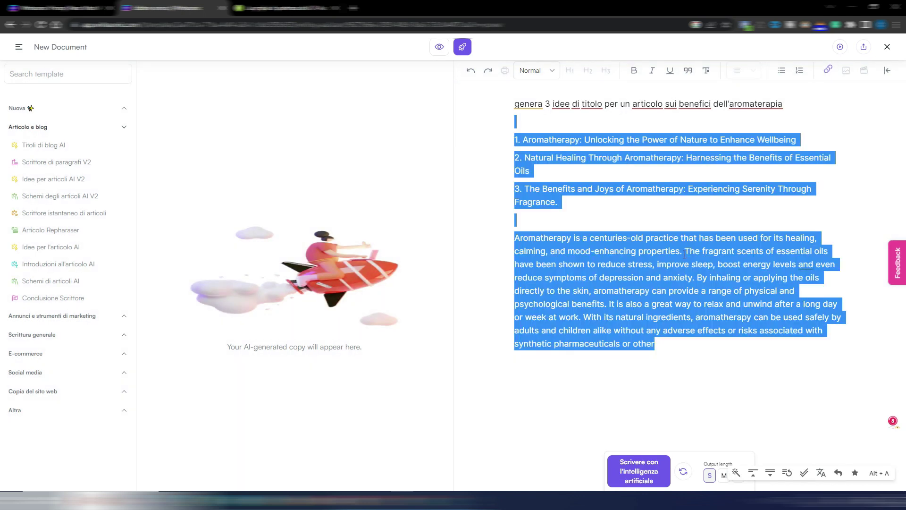
left_click(575, 199)
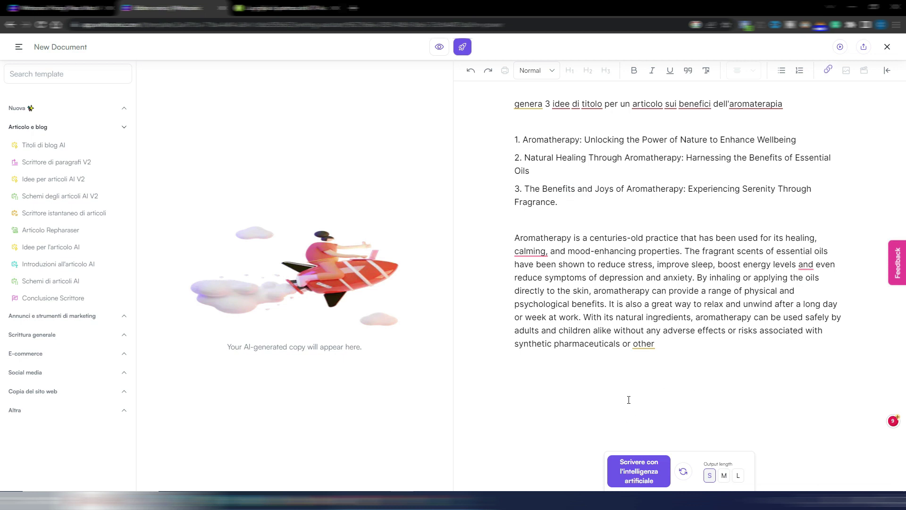
left_click_drag(660, 345, 580, 221)
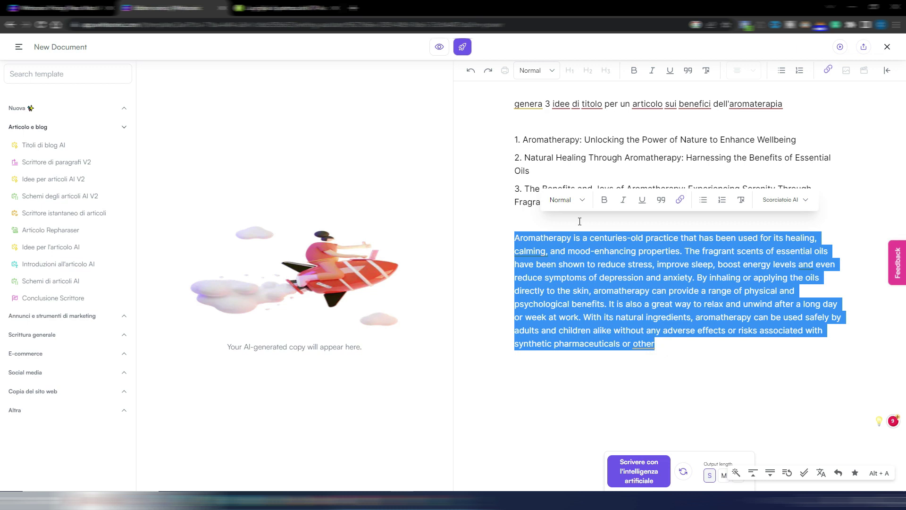
Step: Delete the selected aromatherapy paragraph below the titles and switch the document to the editor view with general length, creativity and language settings
key("BackSpace")
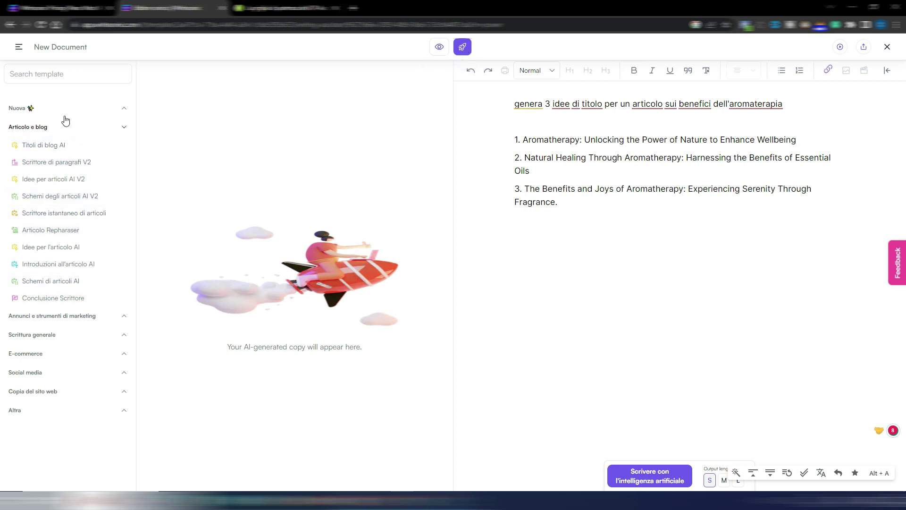
left_click(439, 47)
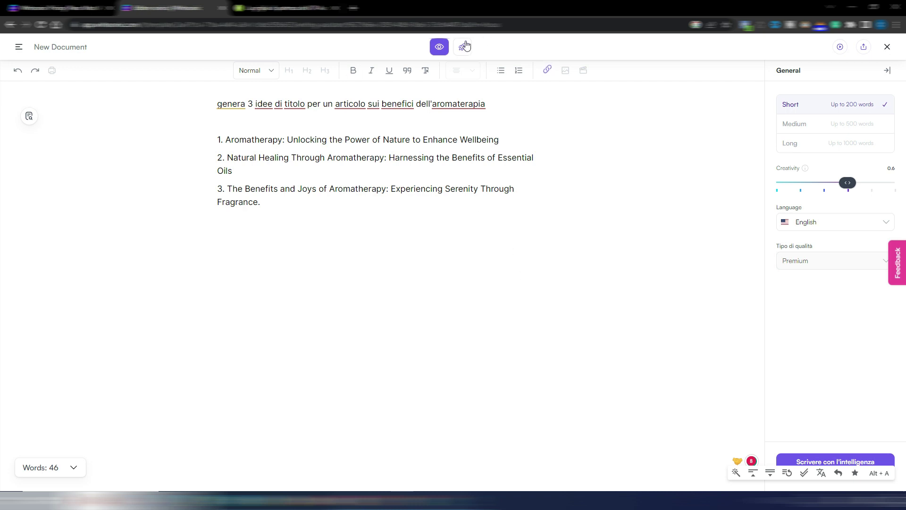
left_click(887, 227)
left_click(873, 224)
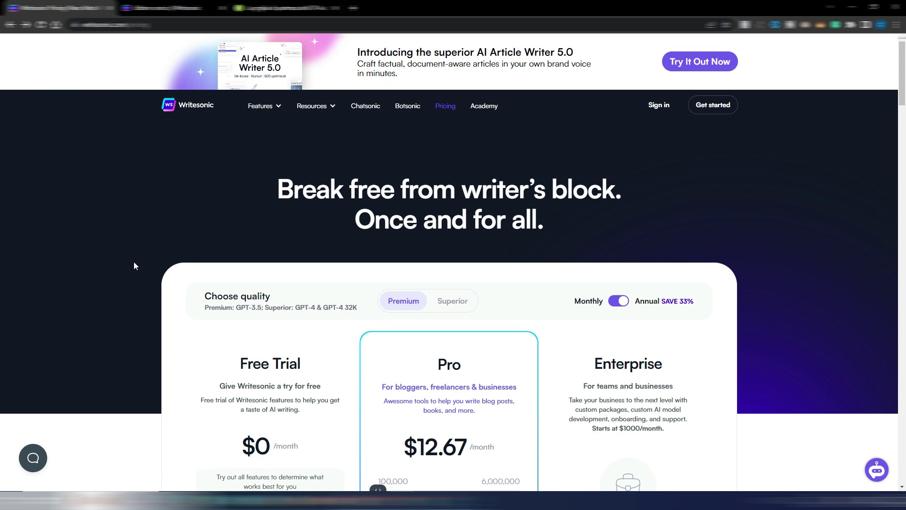
Step: Compare the Pro plan's price for 100,000 words under monthly and annual billing on the pricing page, ending on monthly
scroll(134, 263, "down", 3)
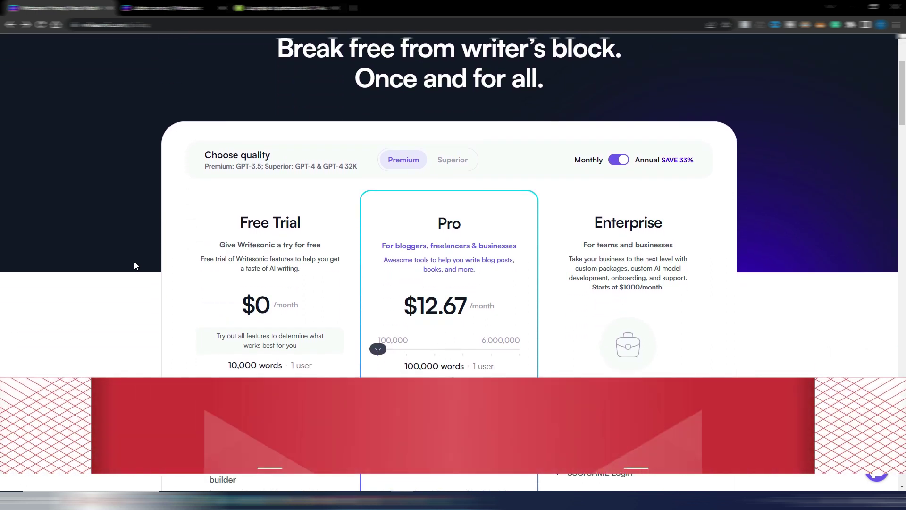
left_click(619, 160)
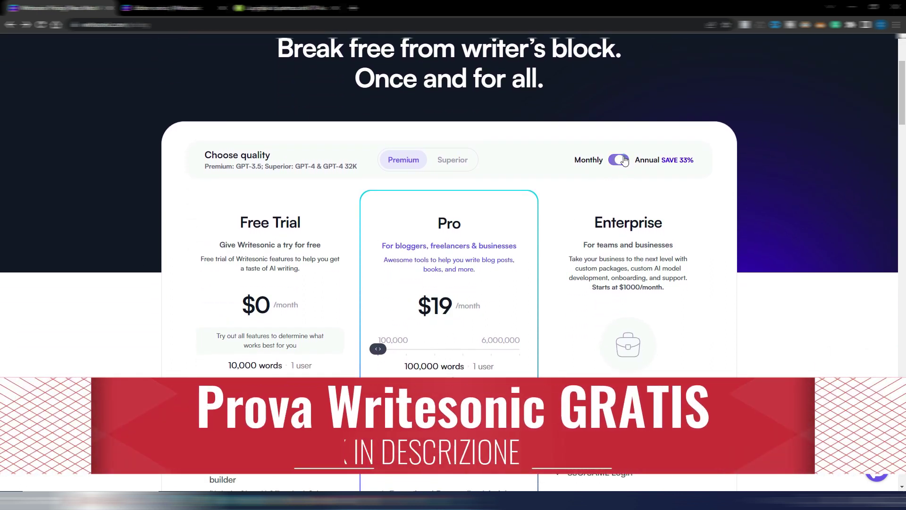
scroll(532, 188, "down", 1)
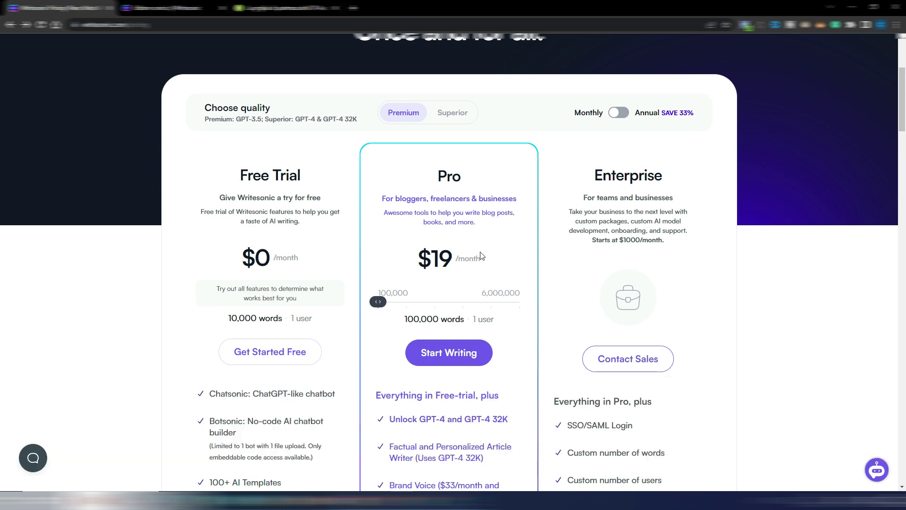
left_click(621, 114)
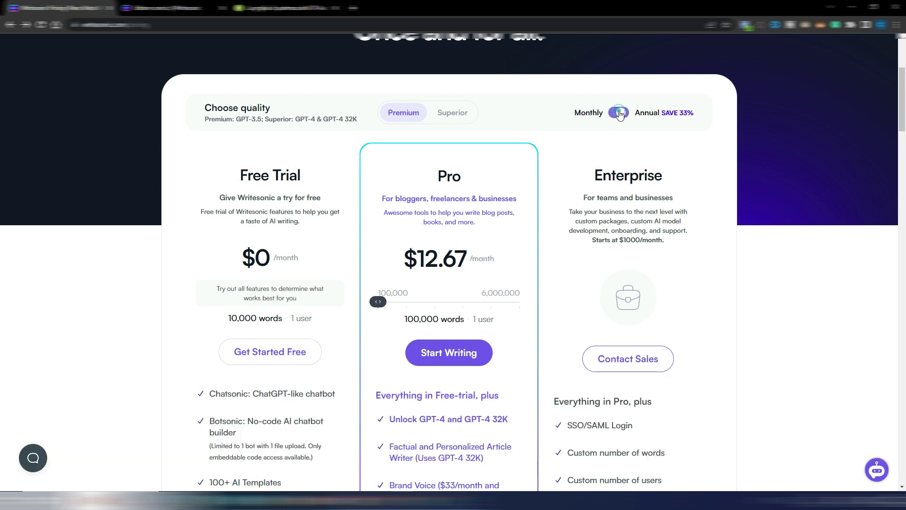
left_click(613, 118)
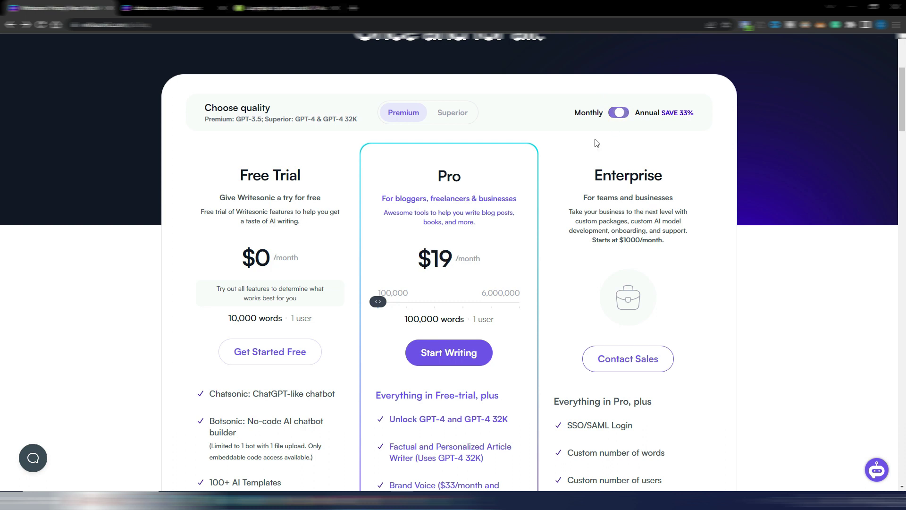
Step: Compare monthly and annual pricing of the Pro plan at 300,000 words, then return to monthly billing at 100,000 words
left_click_drag(389, 306, 405, 306)
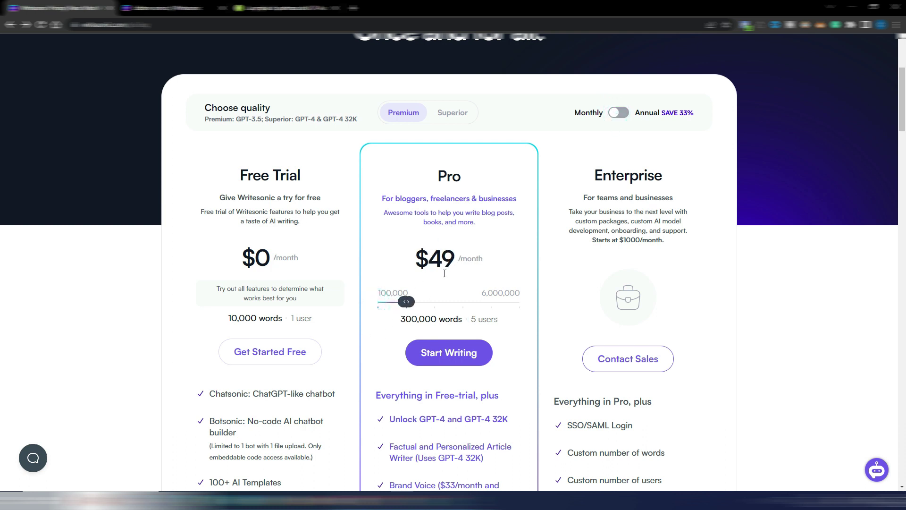
left_click(620, 113)
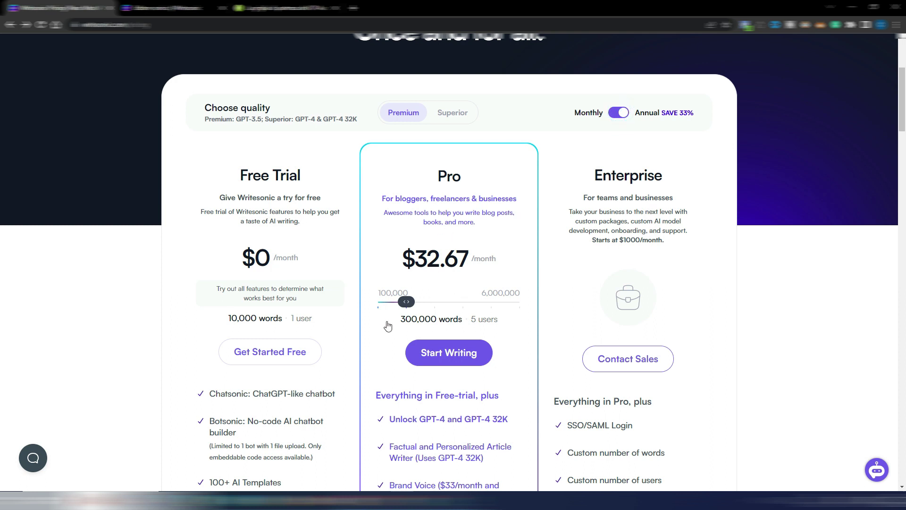
left_click(624, 117)
left_click_drag(429, 305, 378, 302)
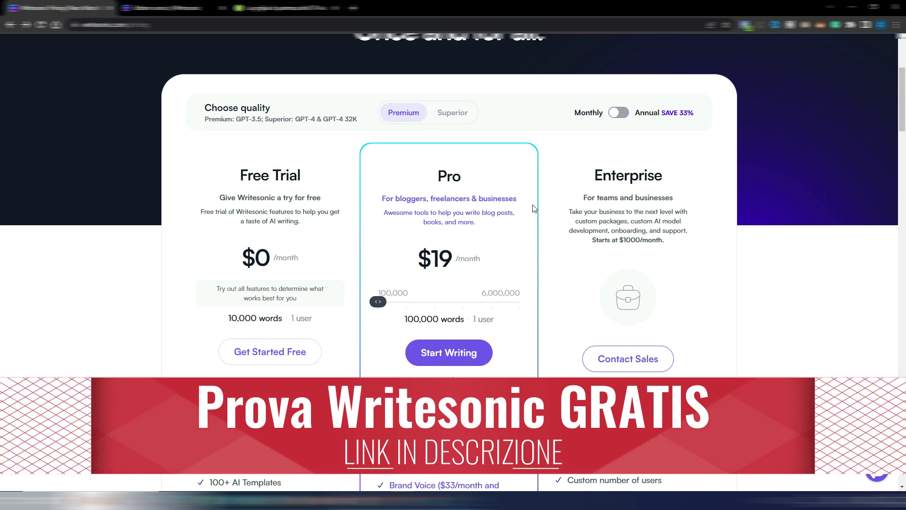
Step: Skim the rest of the pricing page and go to the Writesonic homepage
scroll(526, 247, "down", 5)
scroll(527, 249, "up", 8)
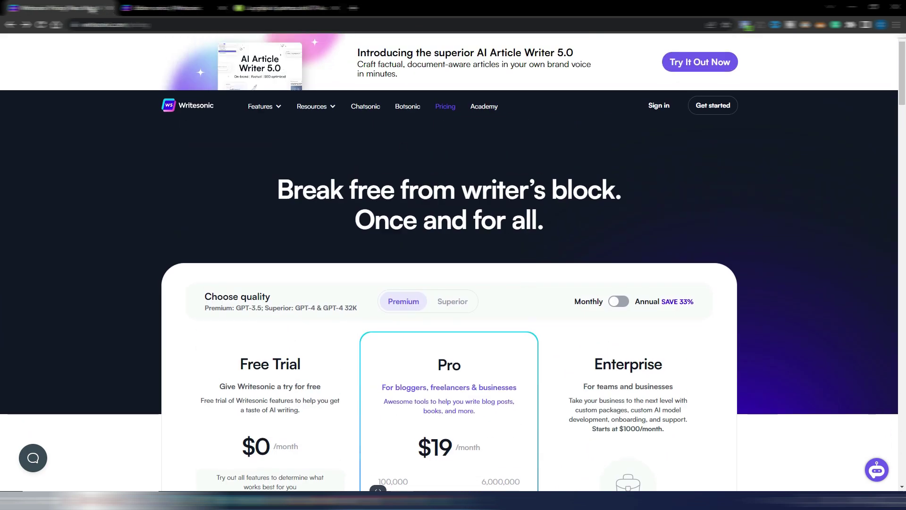
left_click(199, 108)
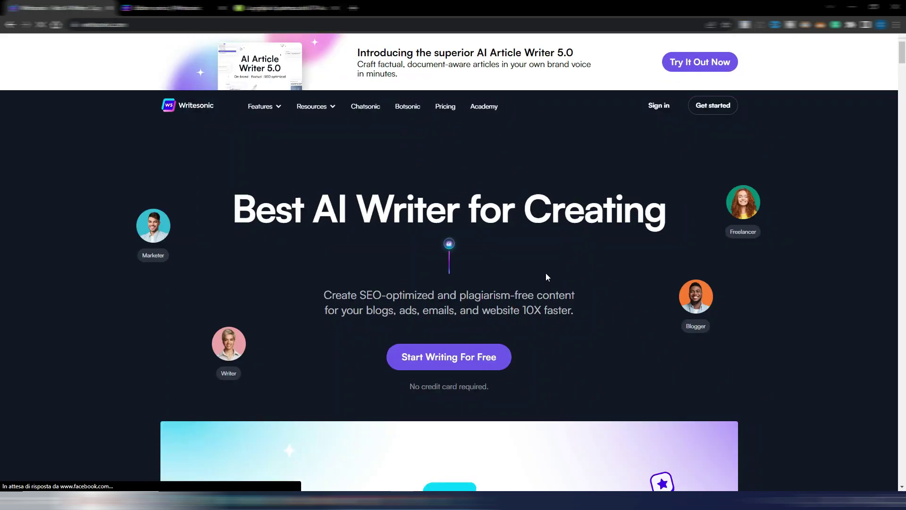